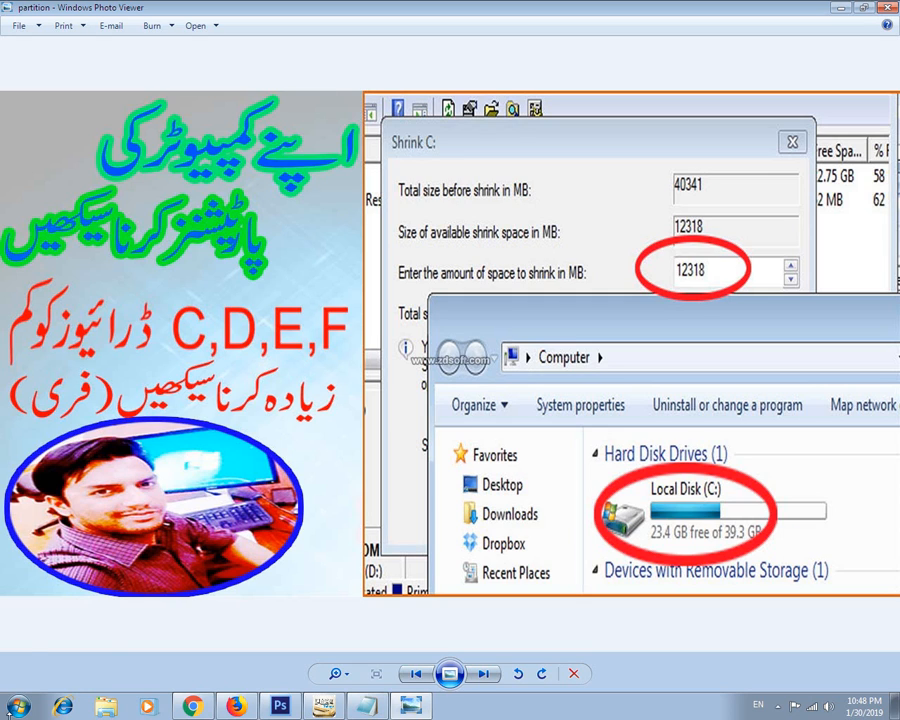
Step: Open Computer, check the C: and E: hard drives, expand the Devices with Removable Storage group, and close the window
key(super)
click(238, 526)
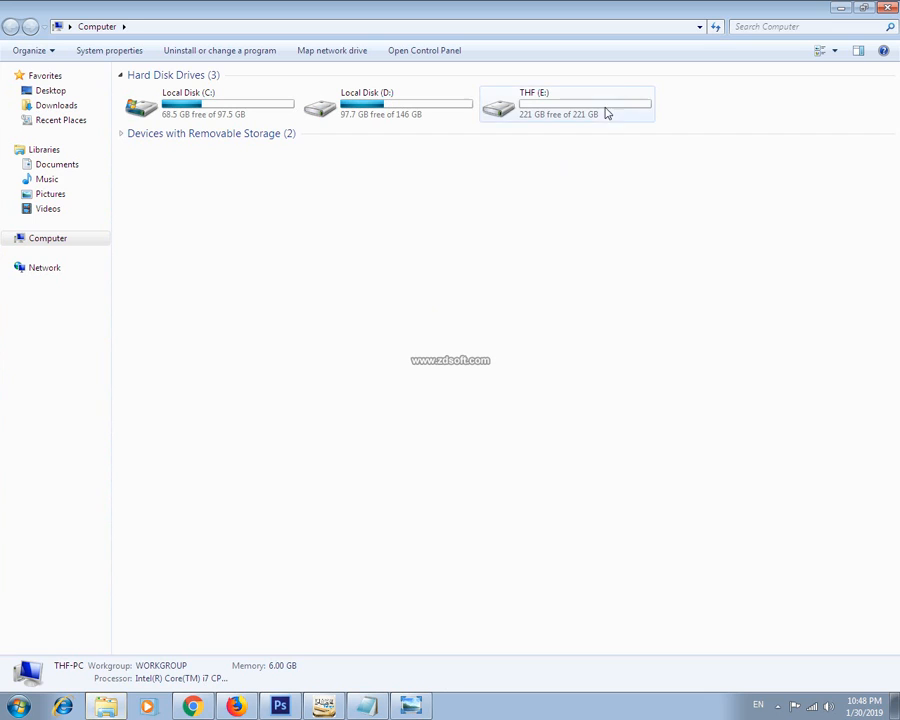
click(190, 112)
click(533, 117)
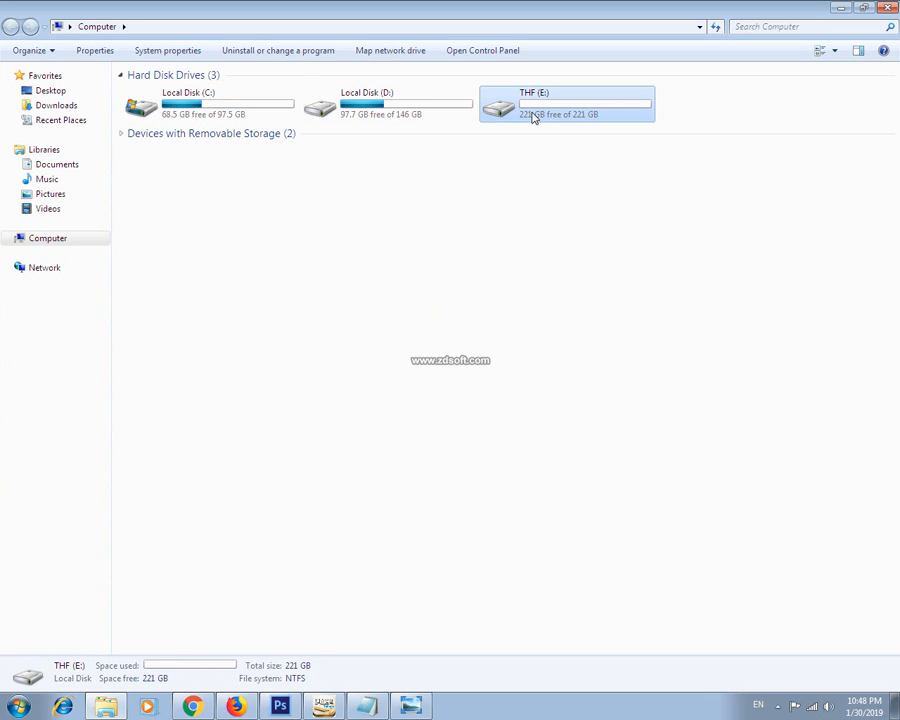
click(410, 134)
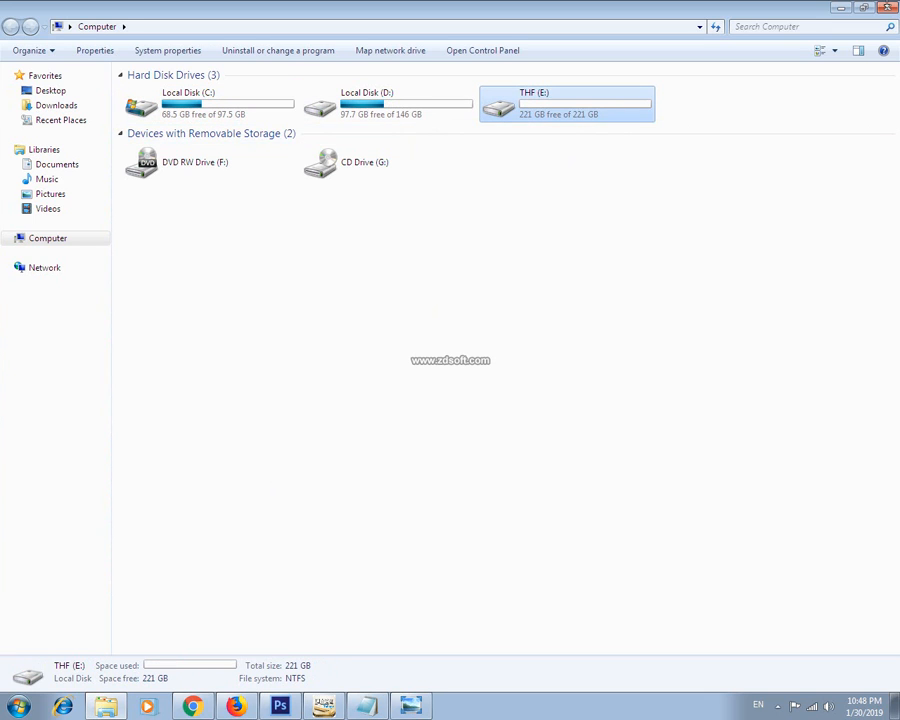
click(886, 8)
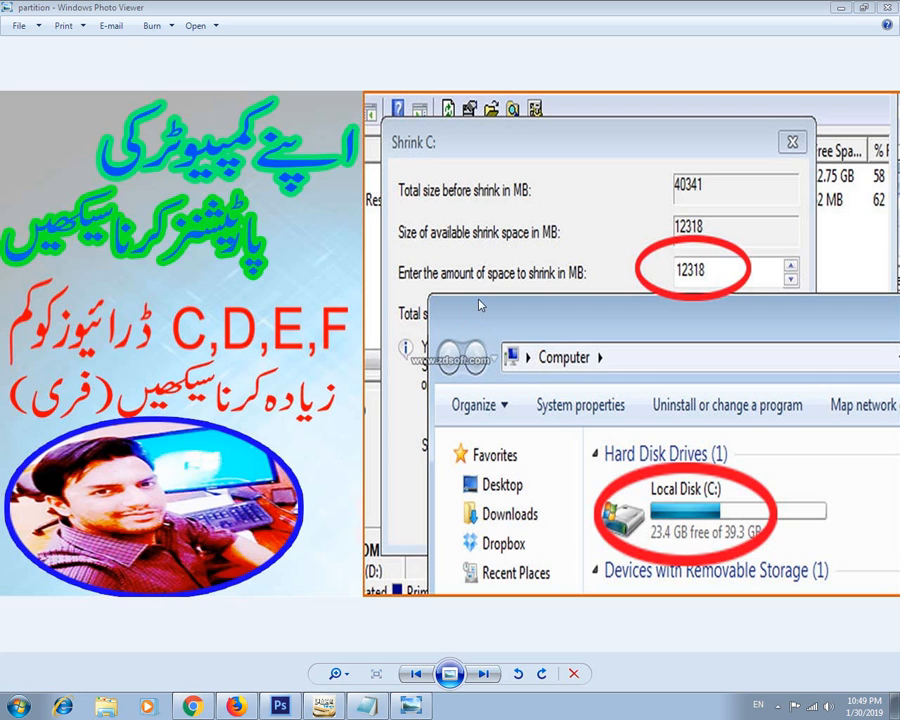
Step: Minimize the partition picture and open Computer to check the C:, D: and E: hard drives
click(840, 8)
double_click(20, 24)
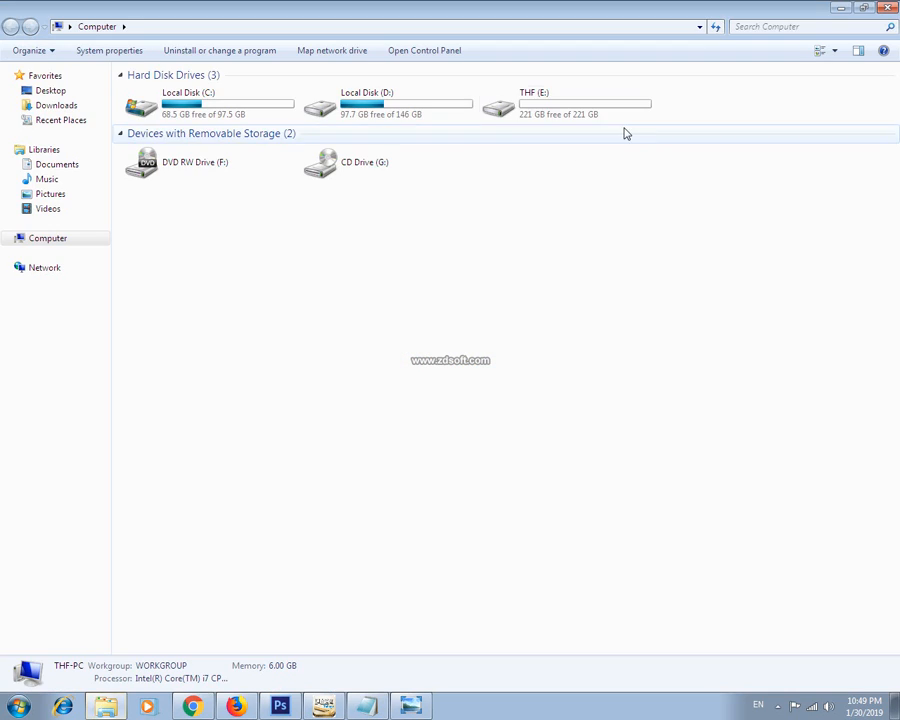
click(237, 113)
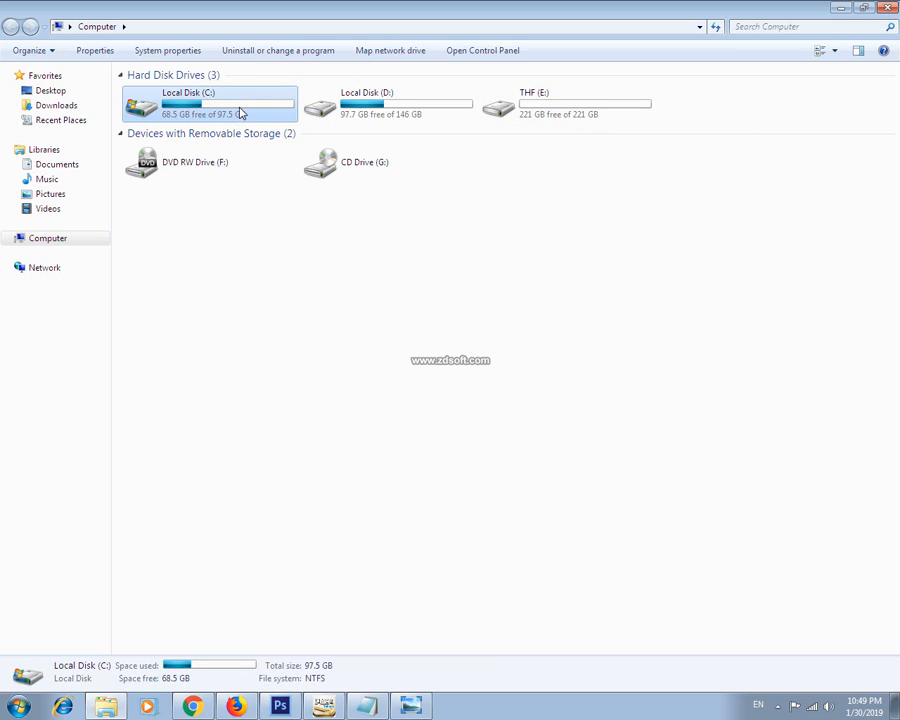
click(347, 114)
click(554, 114)
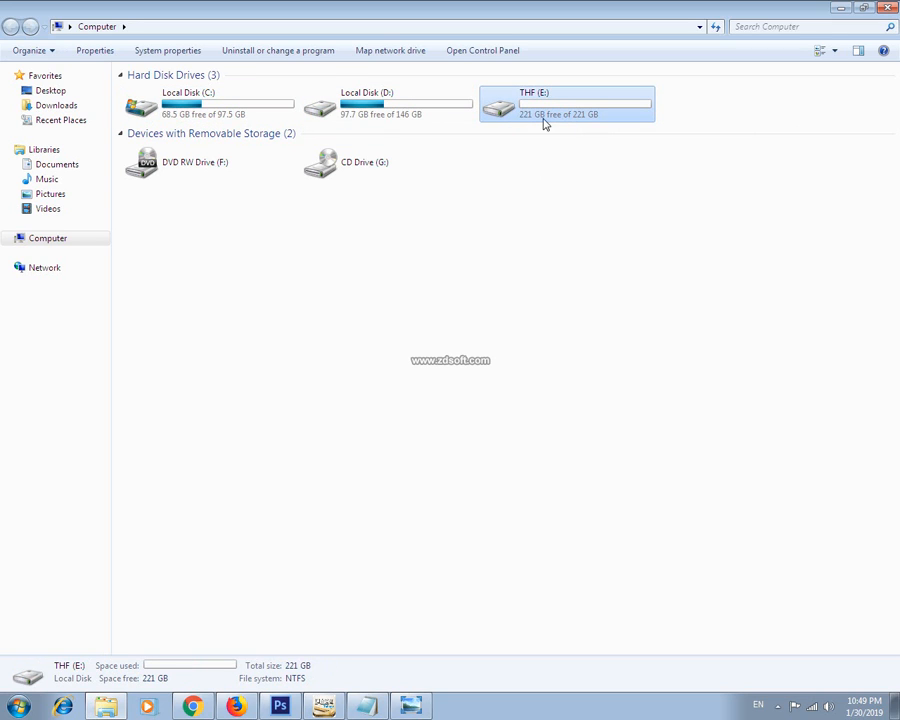
Step: View the used and free space in the properties of the THF (E:) drive, and close both windows
right_click(602, 115)
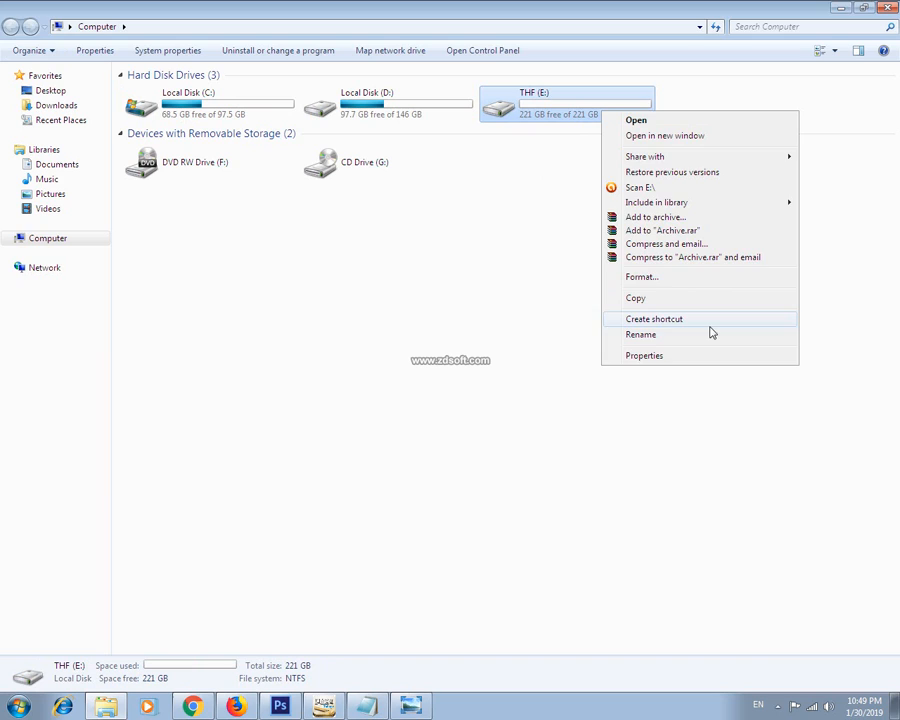
click(657, 354)
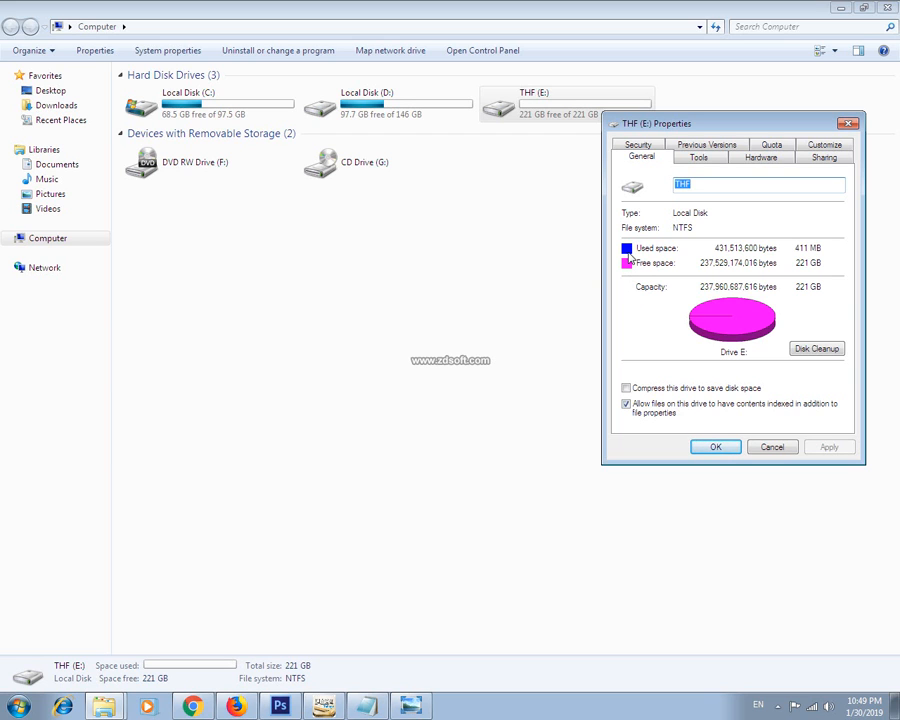
click(716, 447)
click(885, 12)
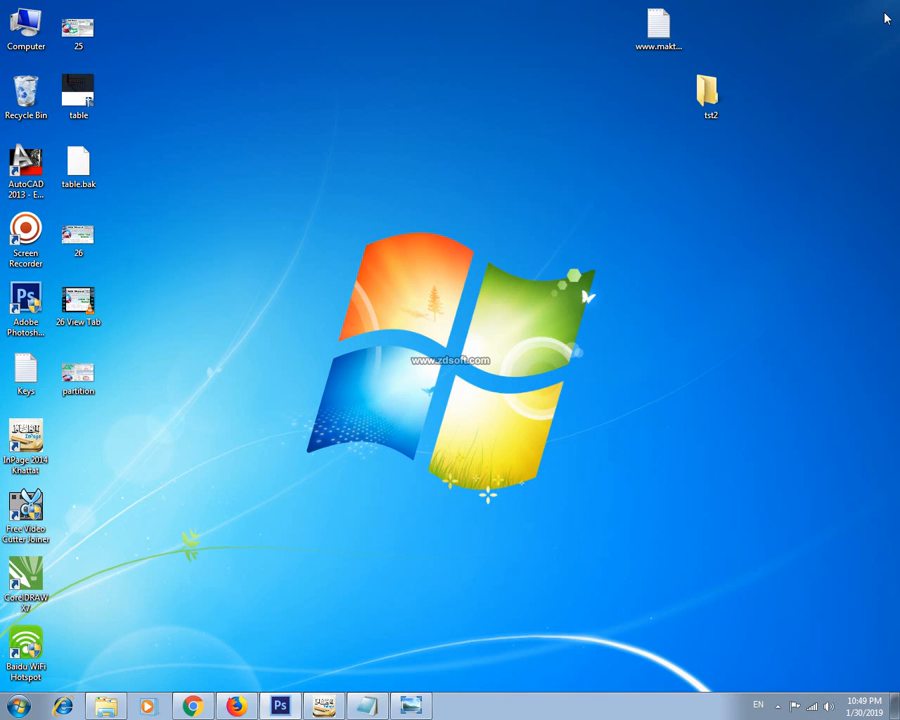
right_click(424, 279)
click(490, 313)
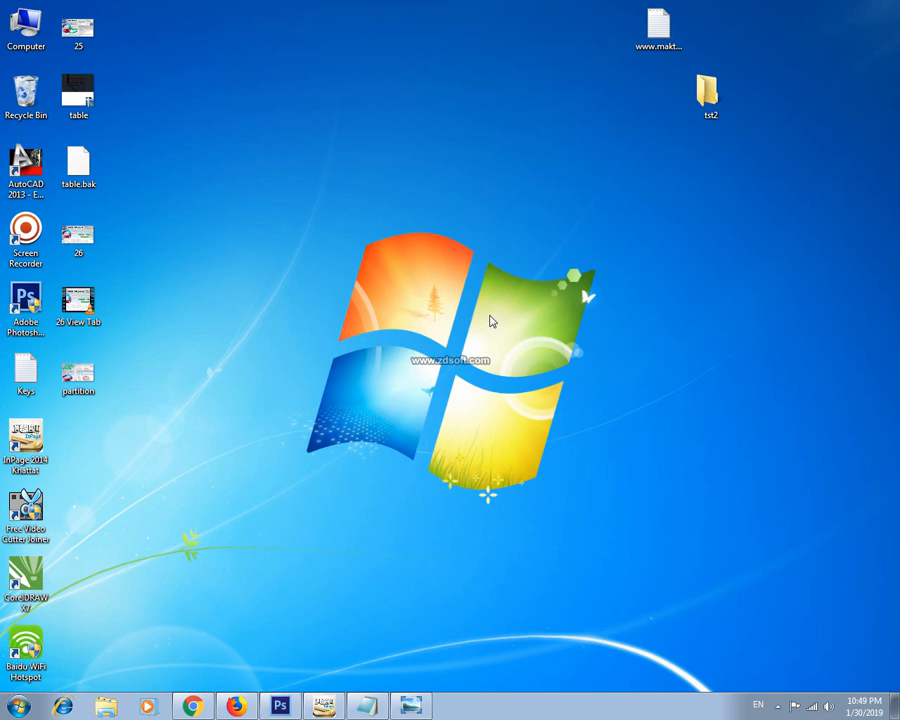
right_click(490, 320)
click(536, 354)
Step: Reopen Computer to check the size of the THF (E:) drive, and close the window
double_click(26, 28)
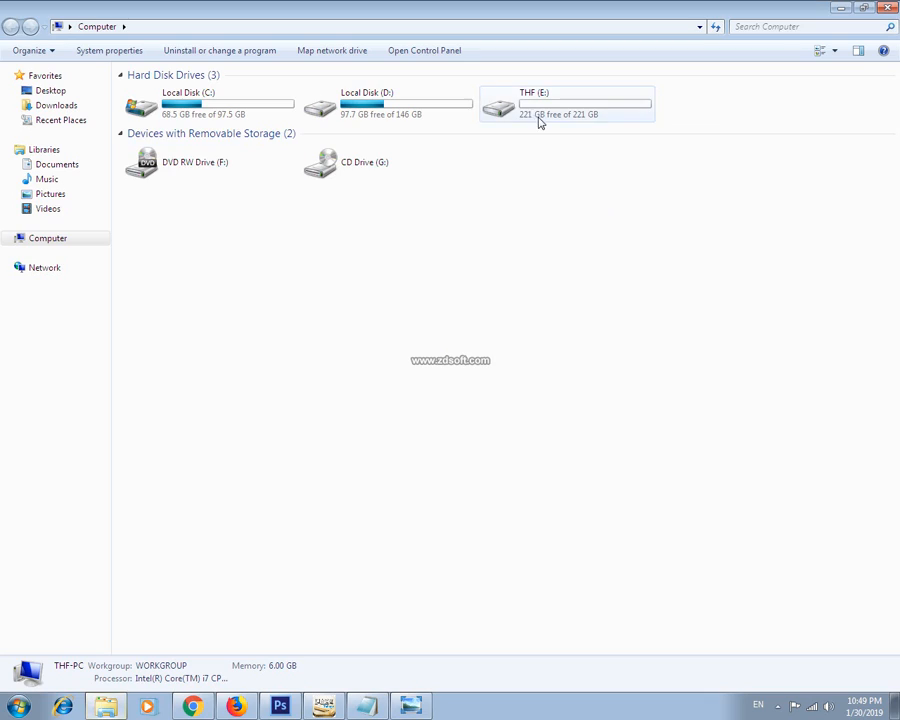
click(538, 112)
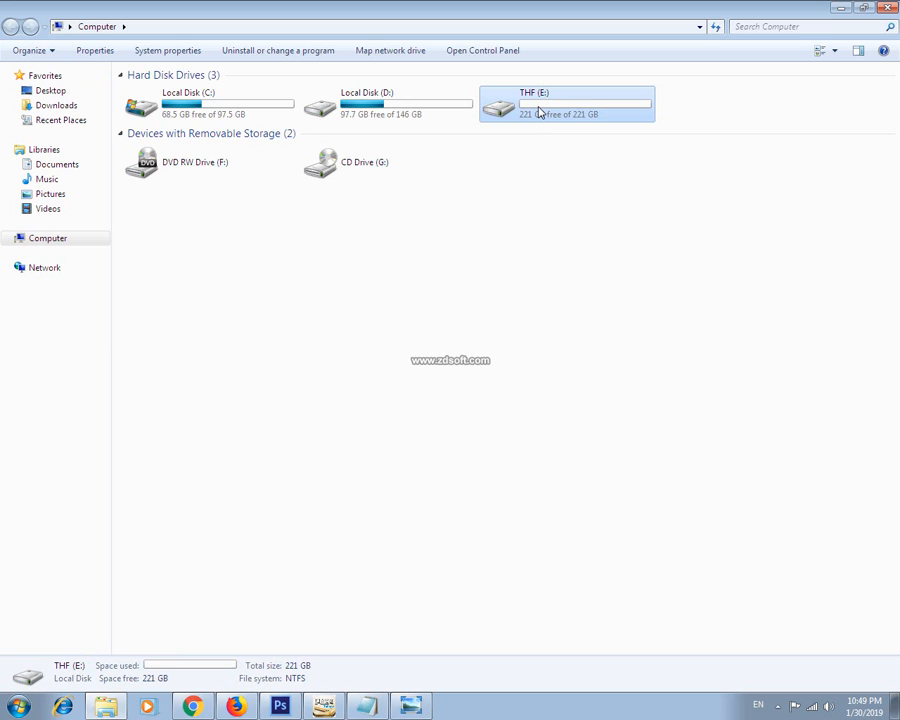
click(886, 8)
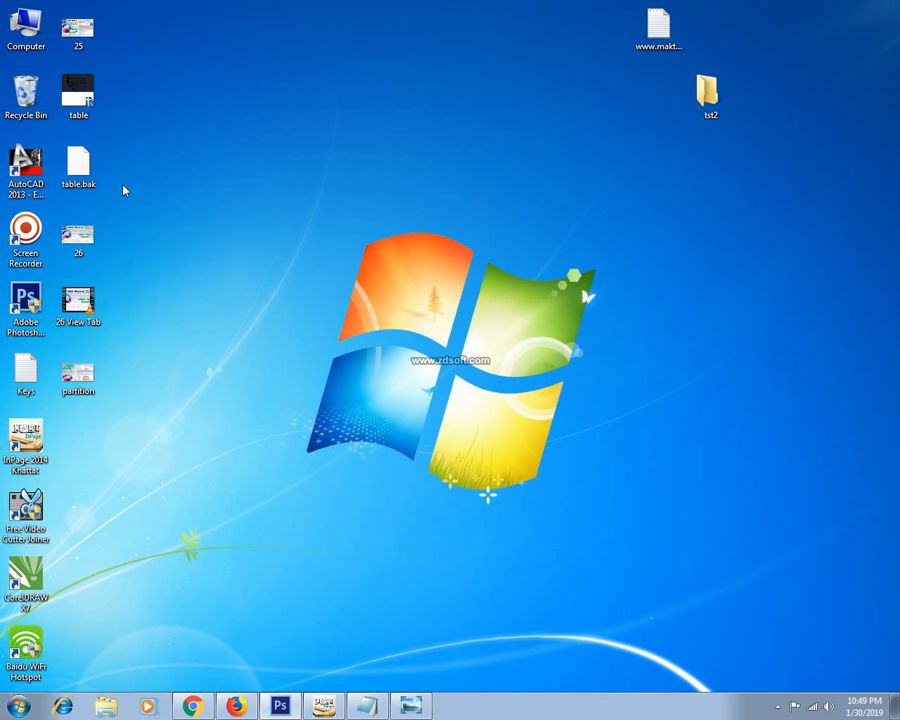
Step: Open Computer Management for this computer and show Disk Management
right_click(15, 38)
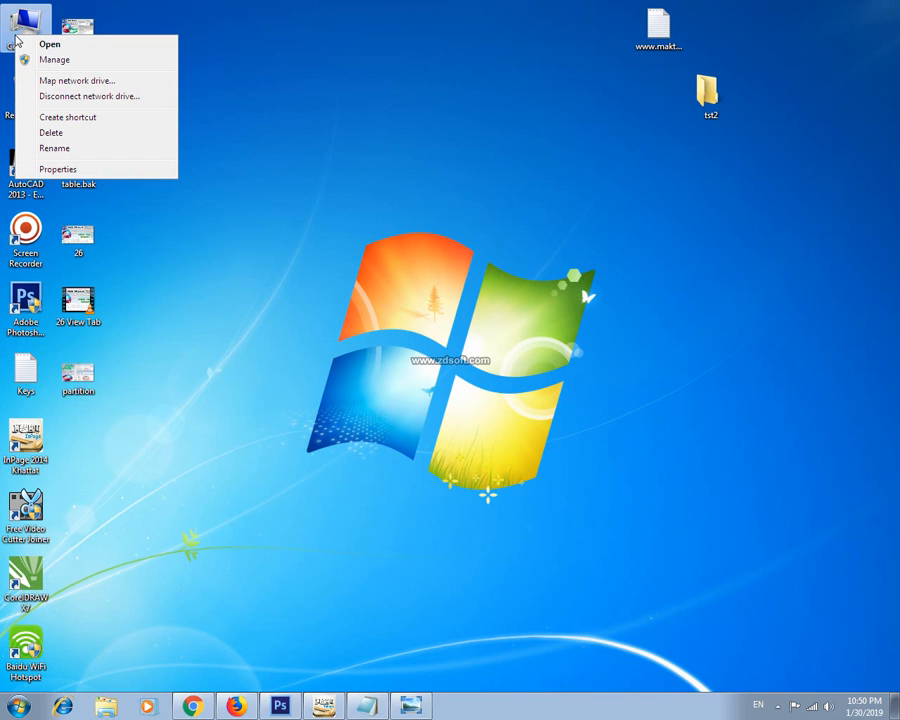
click(32, 32)
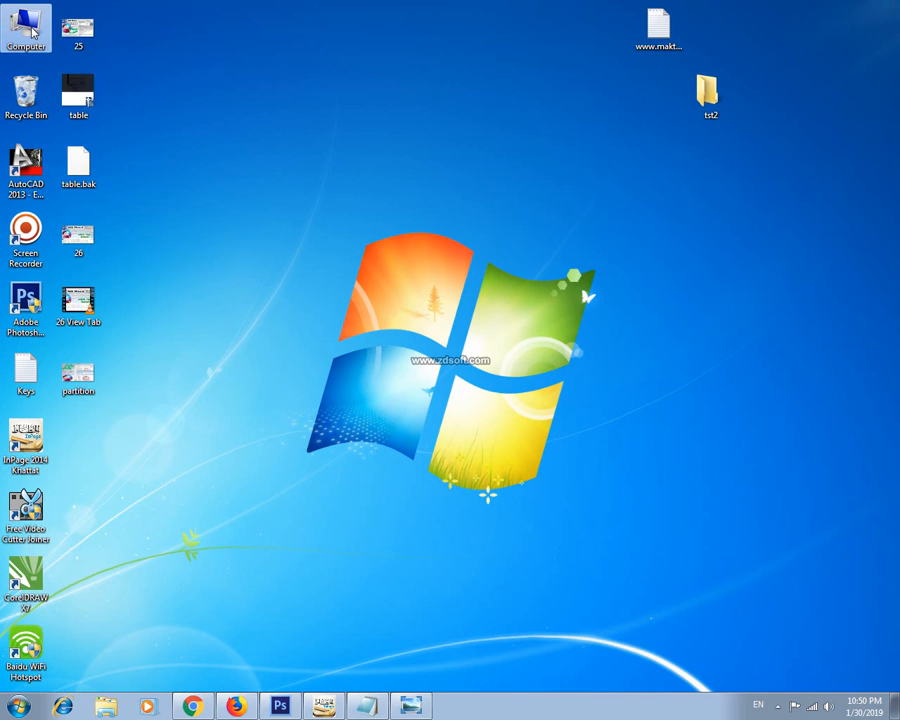
right_click(32, 32)
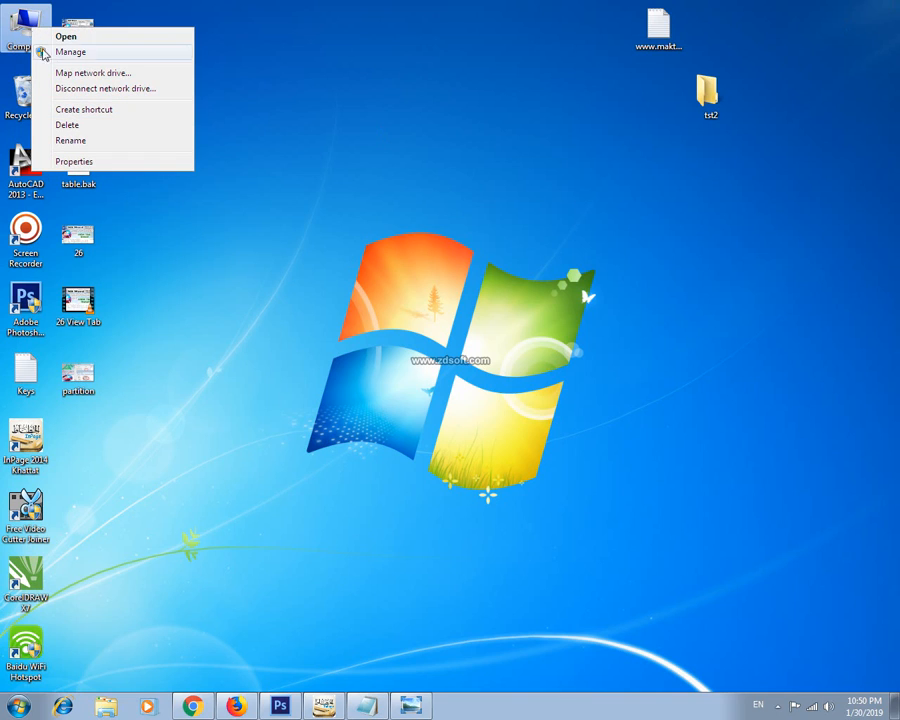
click(74, 55)
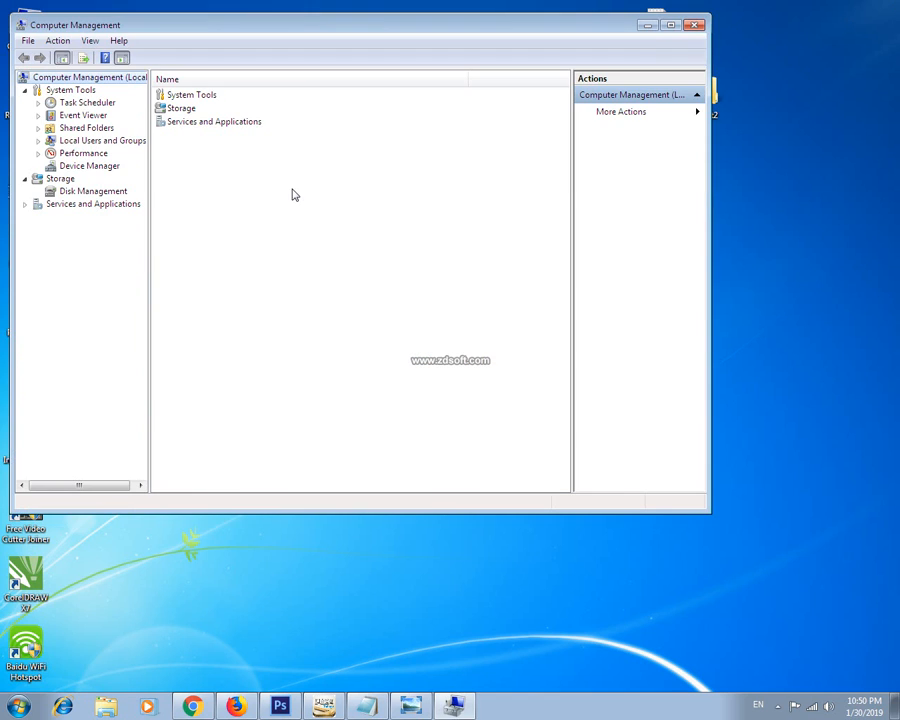
drag(275, 26, 322, 44)
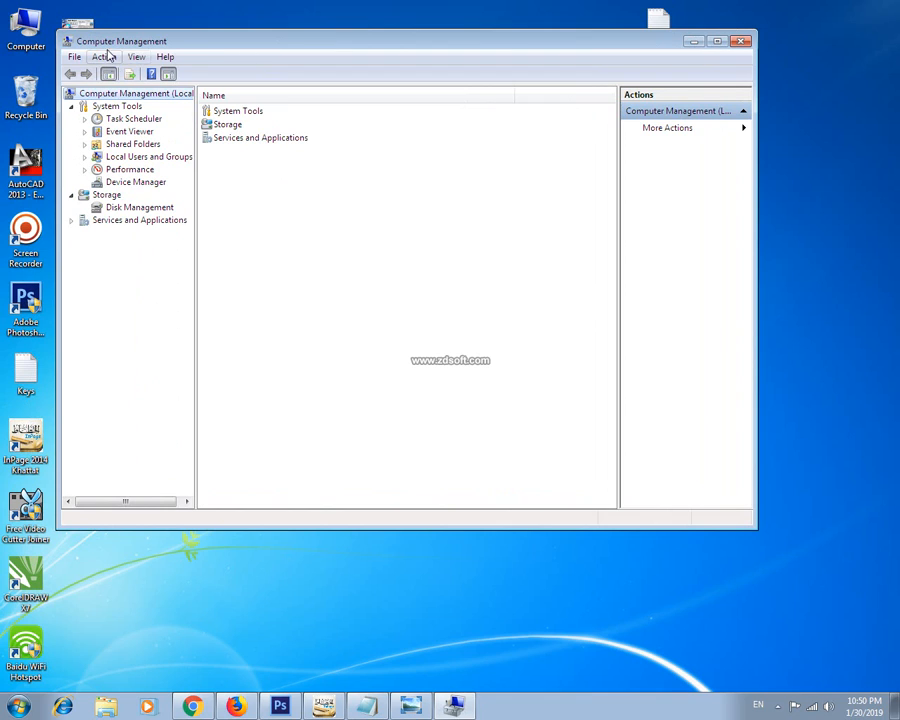
click(150, 209)
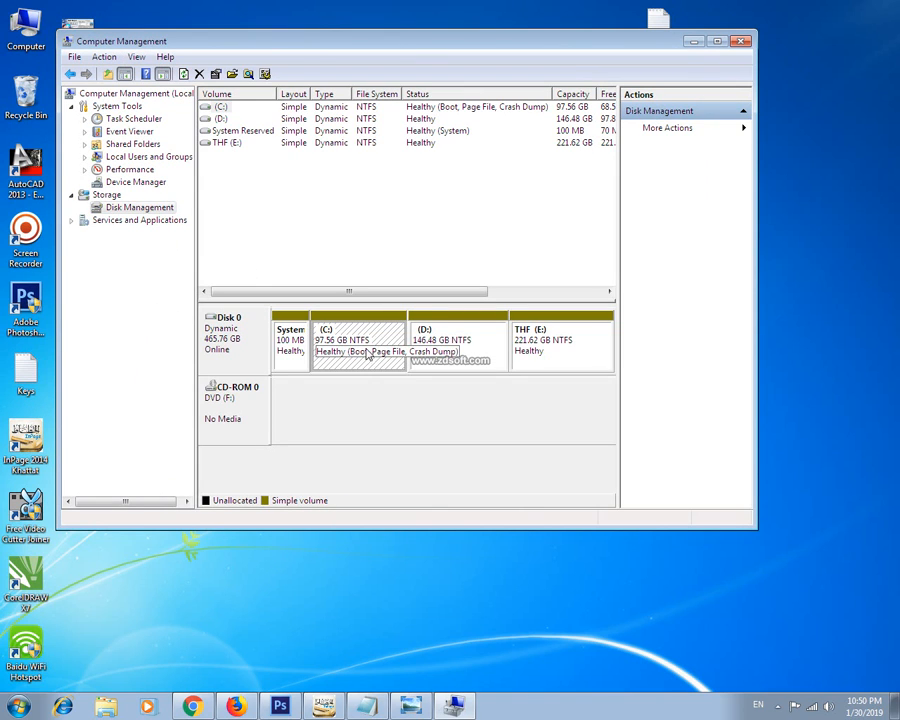
Step: Examine the D: and THF (E:) volumes in Disk Management and compare them with the drives shown in Computer
click(440, 346)
click(552, 344)
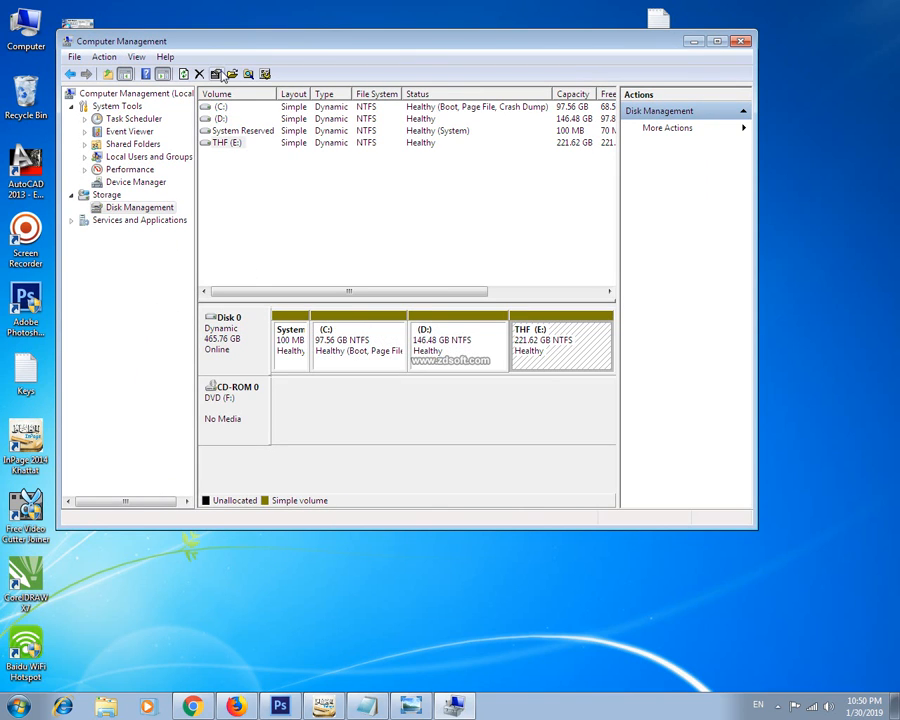
drag(248, 46, 306, 53)
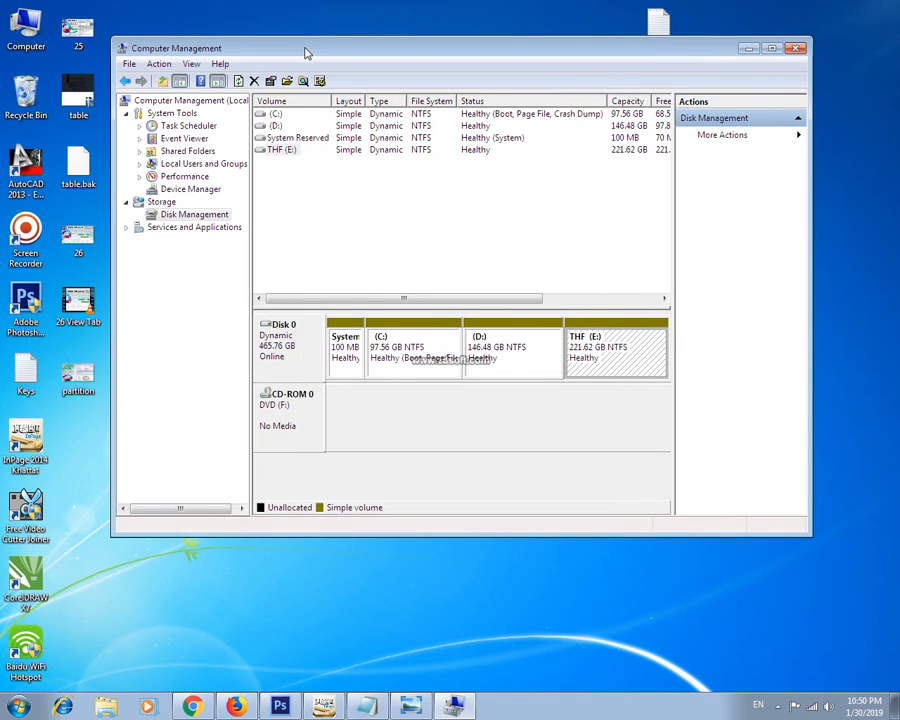
right_click(607, 357)
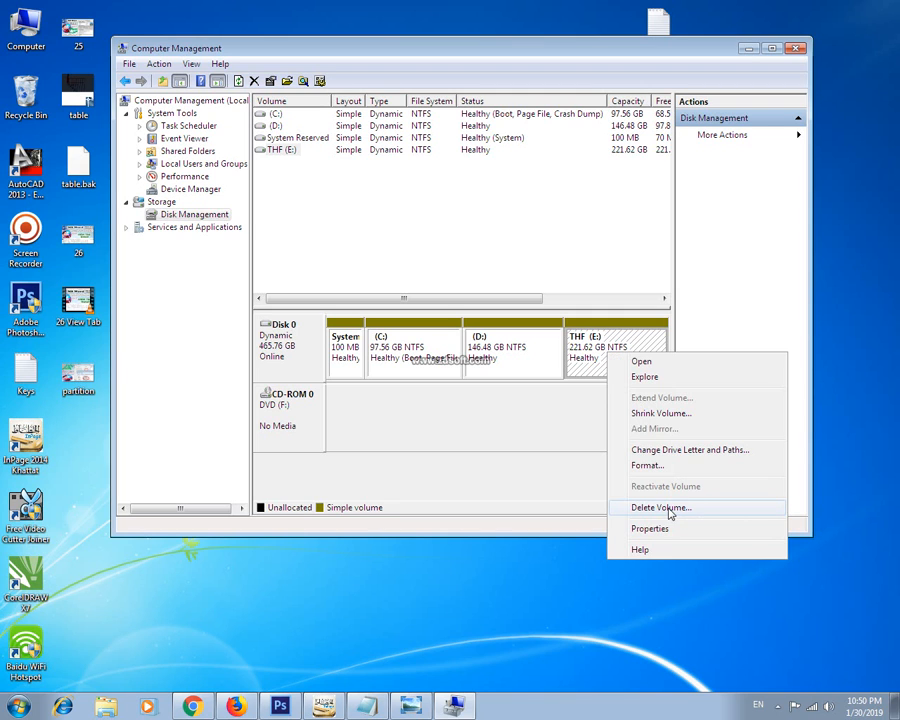
double_click(30, 28)
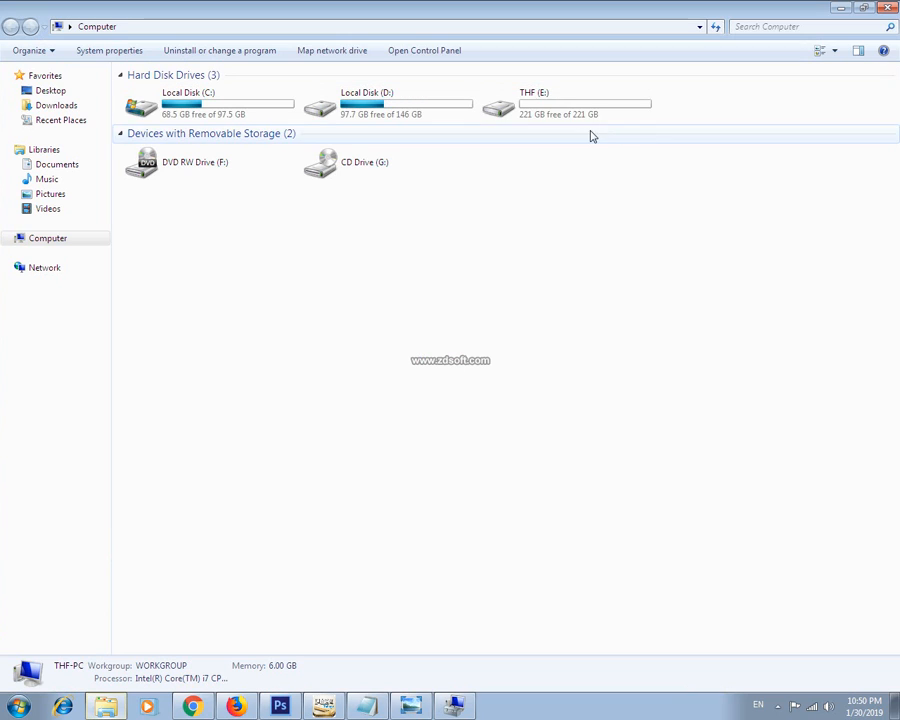
click(887, 7)
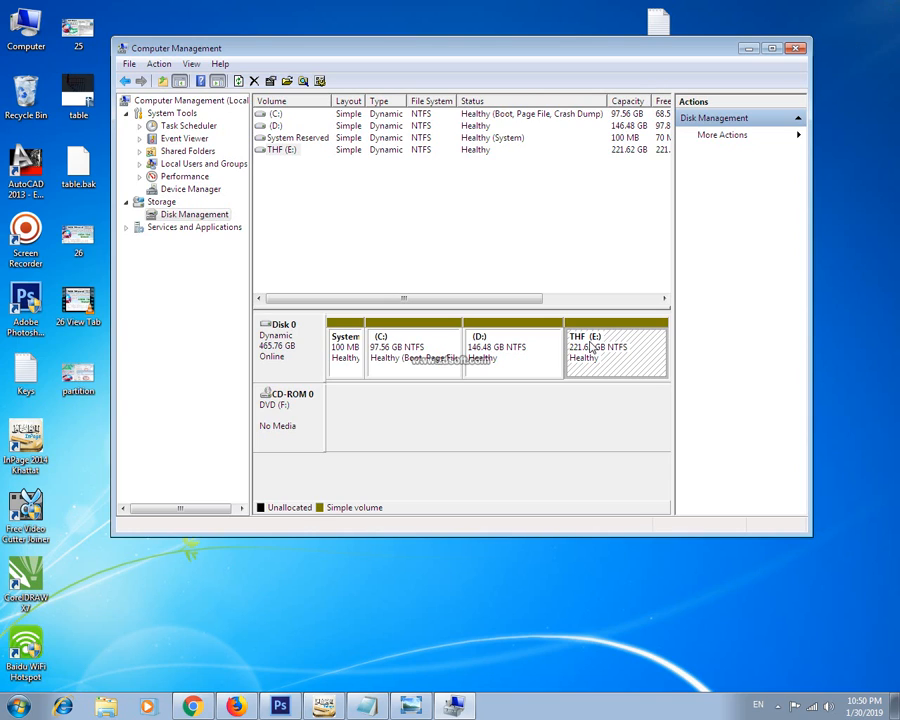
Step: Shrink the THF (E:) volume by 10000 MB
right_click(591, 348)
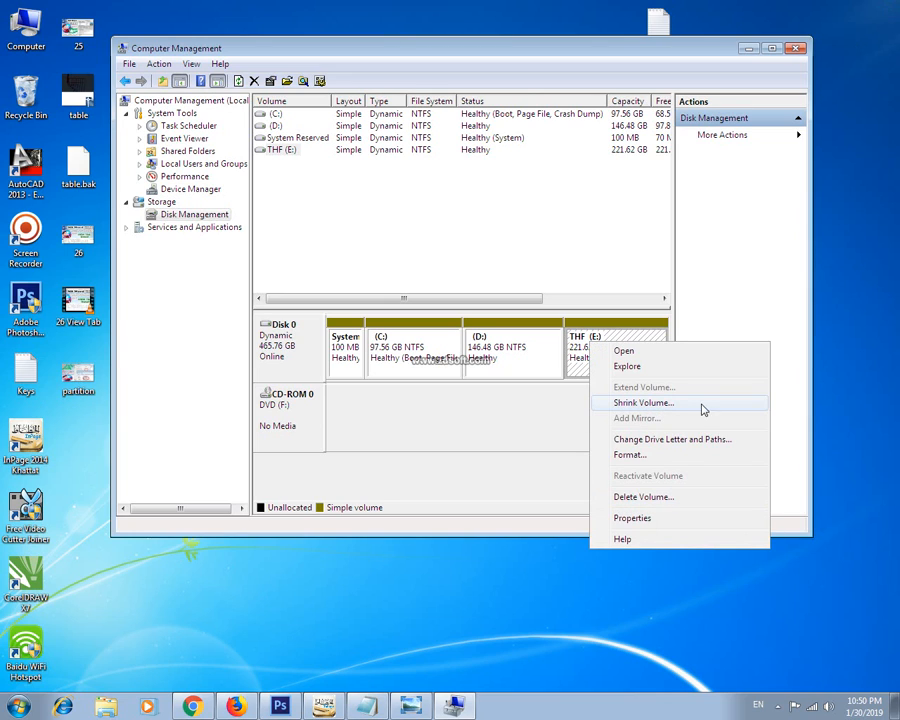
click(643, 404)
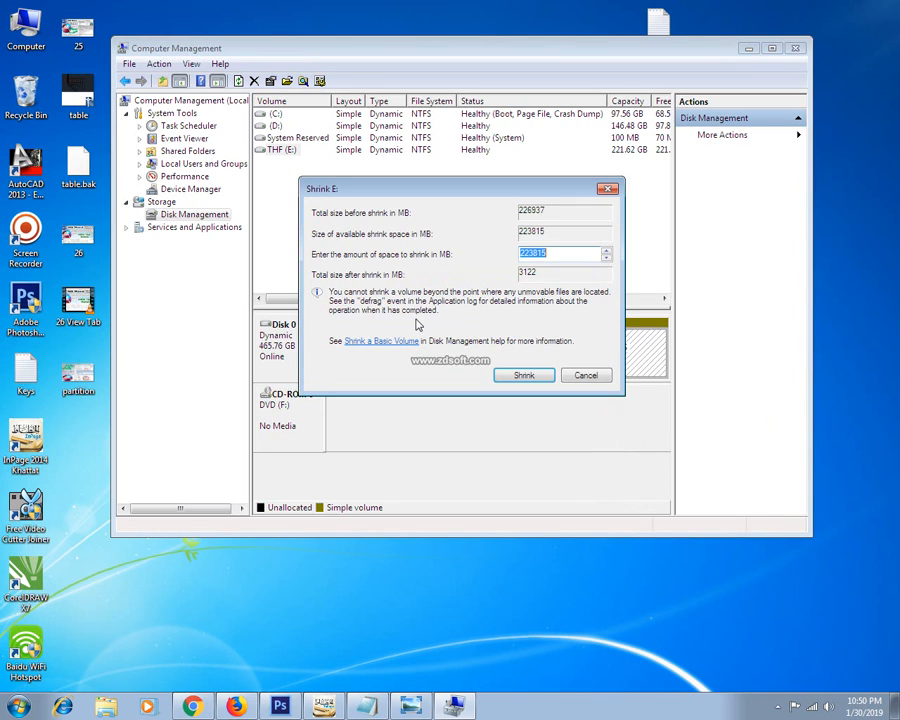
drag(420, 184, 392, 153)
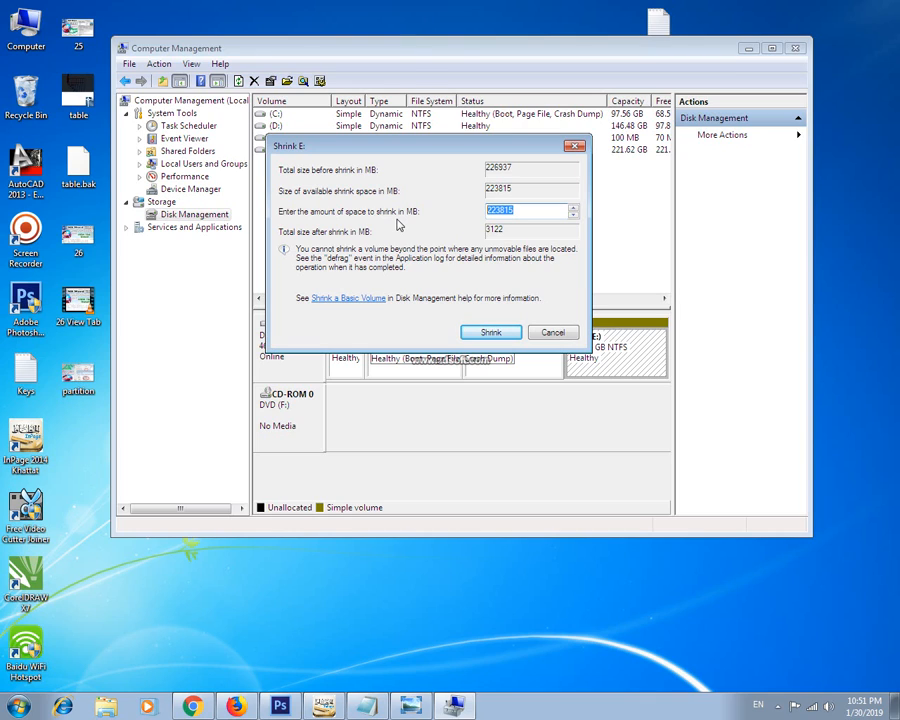
text(10000)
click(491, 333)
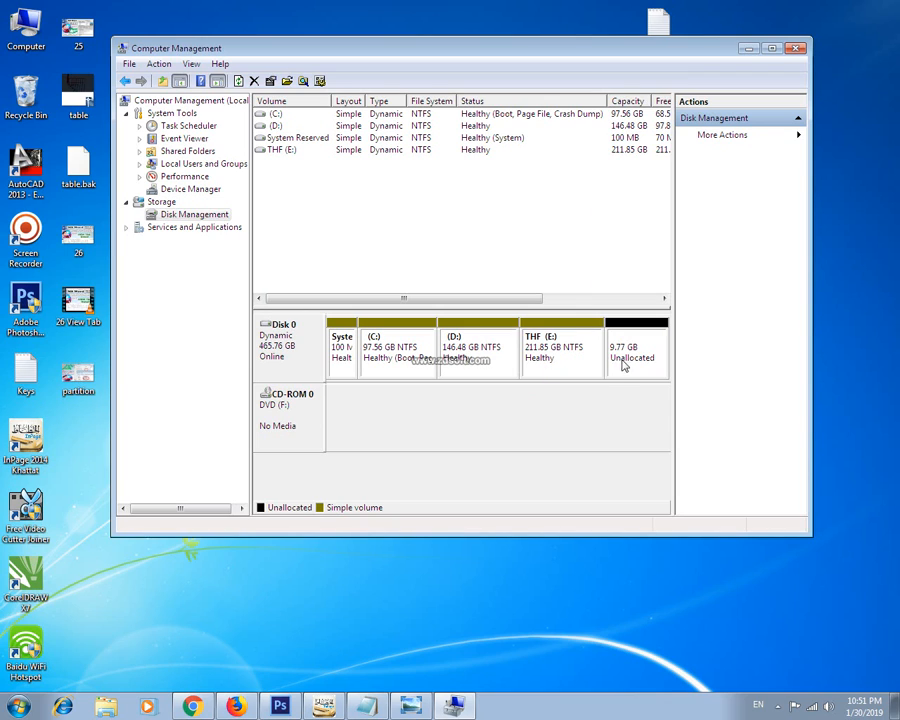
Step: Compare the THF (E:) volume with the unallocated space, and check the drives in Computer
click(556, 347)
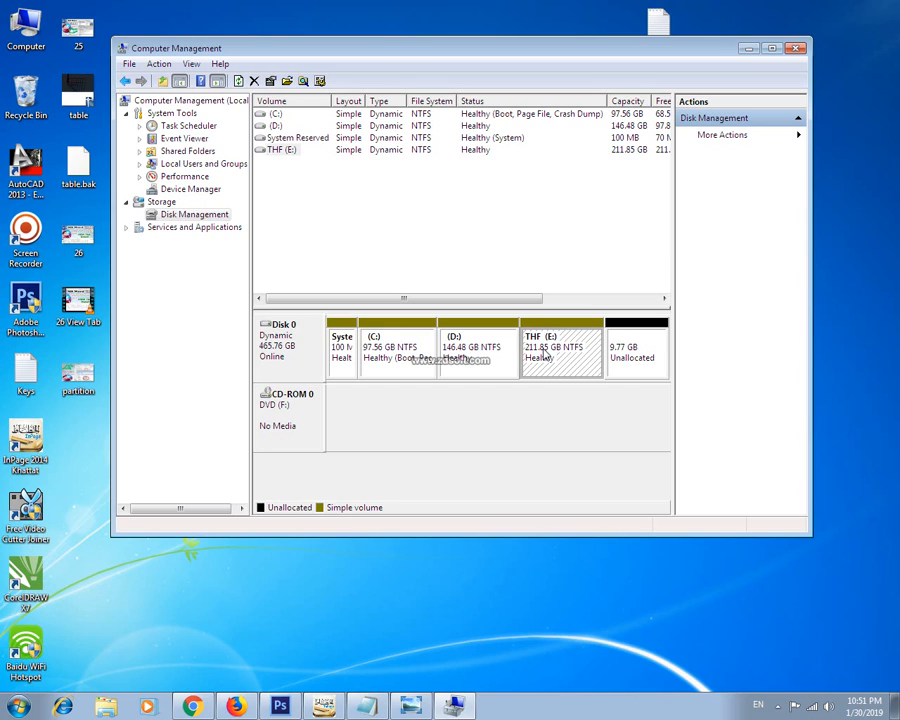
click(640, 364)
click(543, 357)
click(625, 349)
double_click(25, 25)
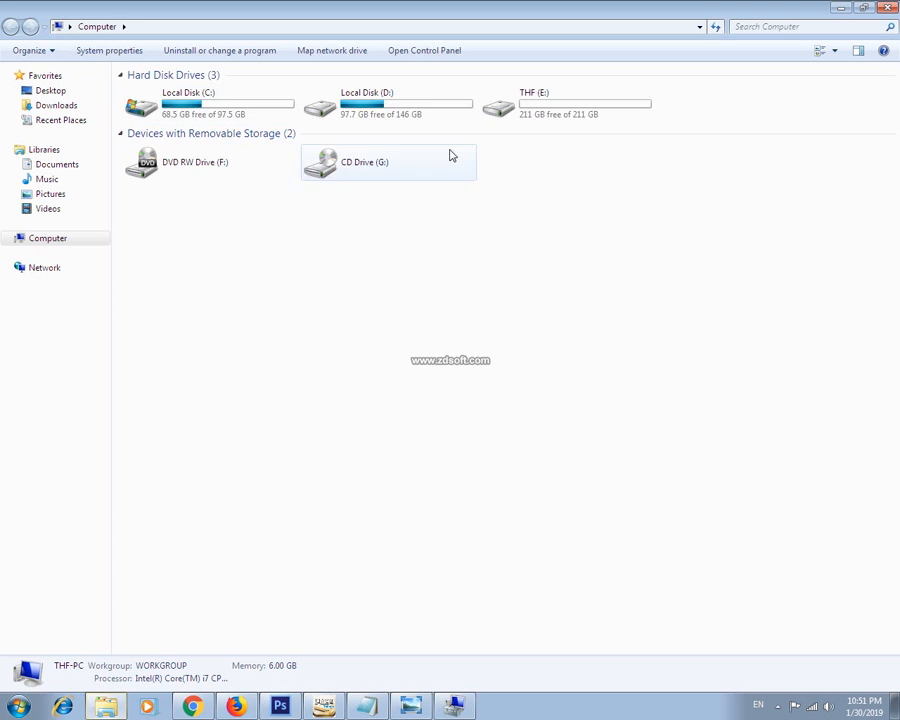
click(889, 7)
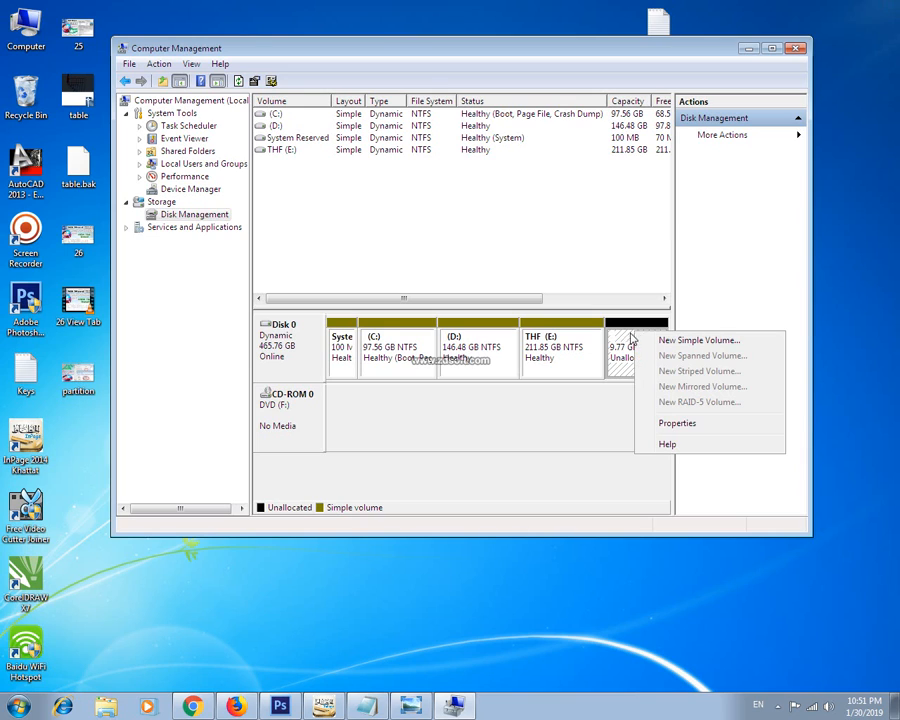
Step: Create a new simple NTFS volume of 10000 MB in the unallocated space, with drive letter H, label New Volume and quick format
click(706, 342)
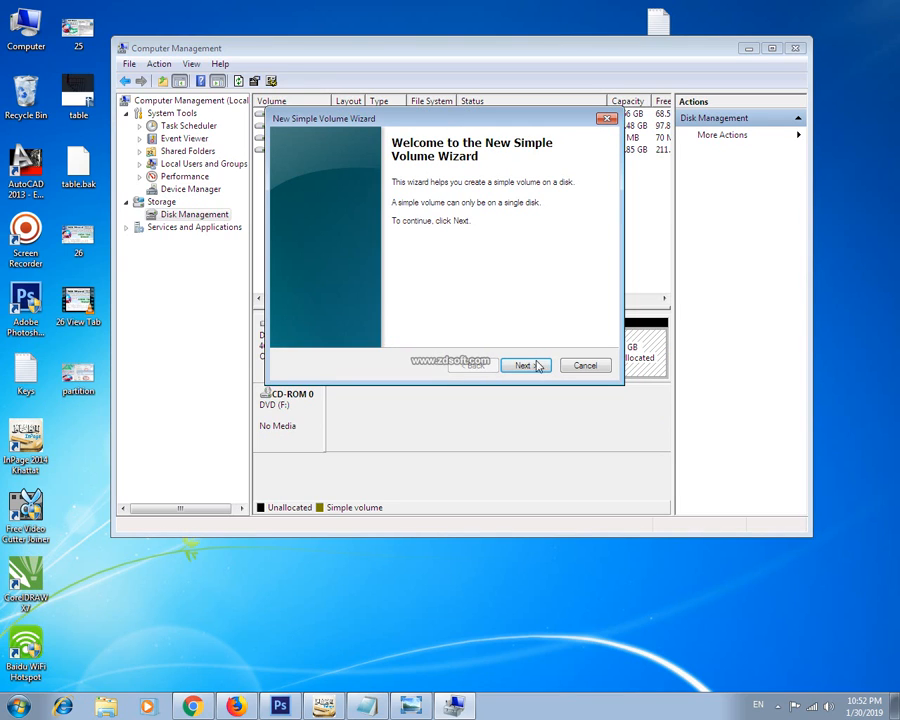
click(527, 366)
click(533, 368)
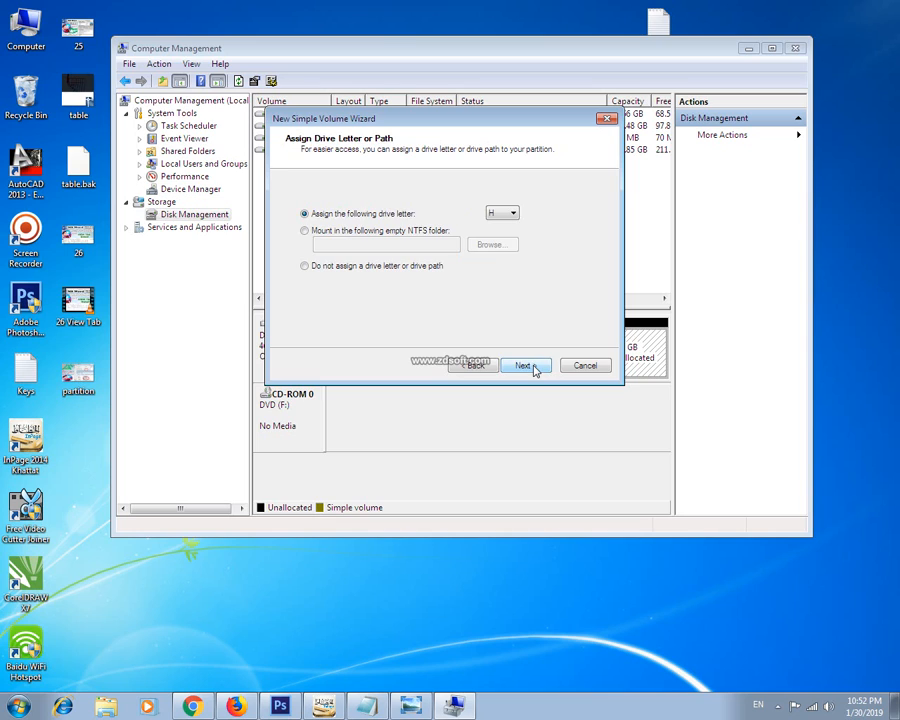
click(514, 214)
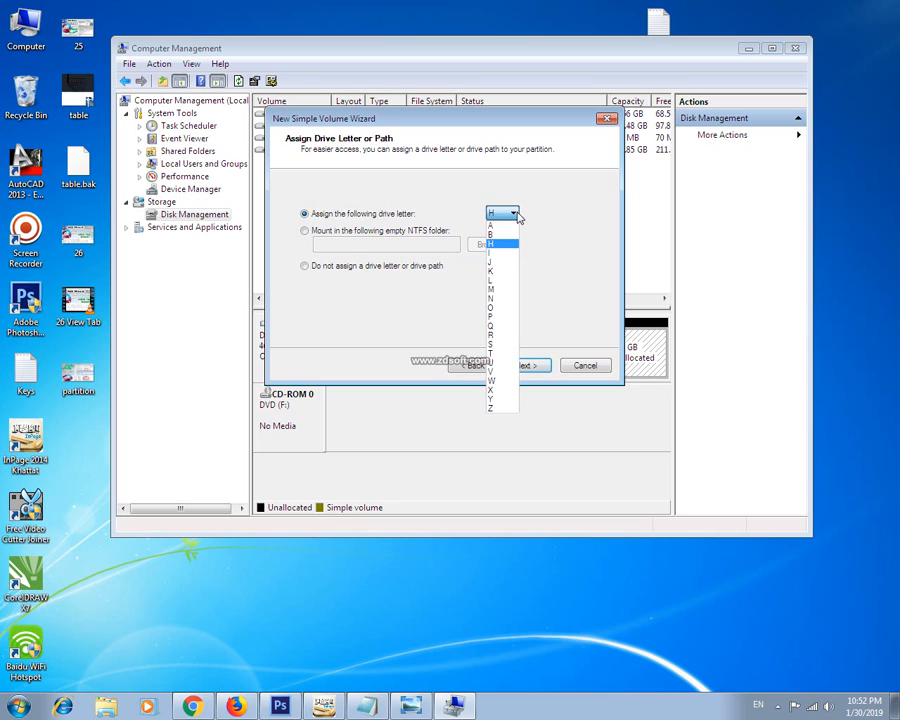
click(518, 216)
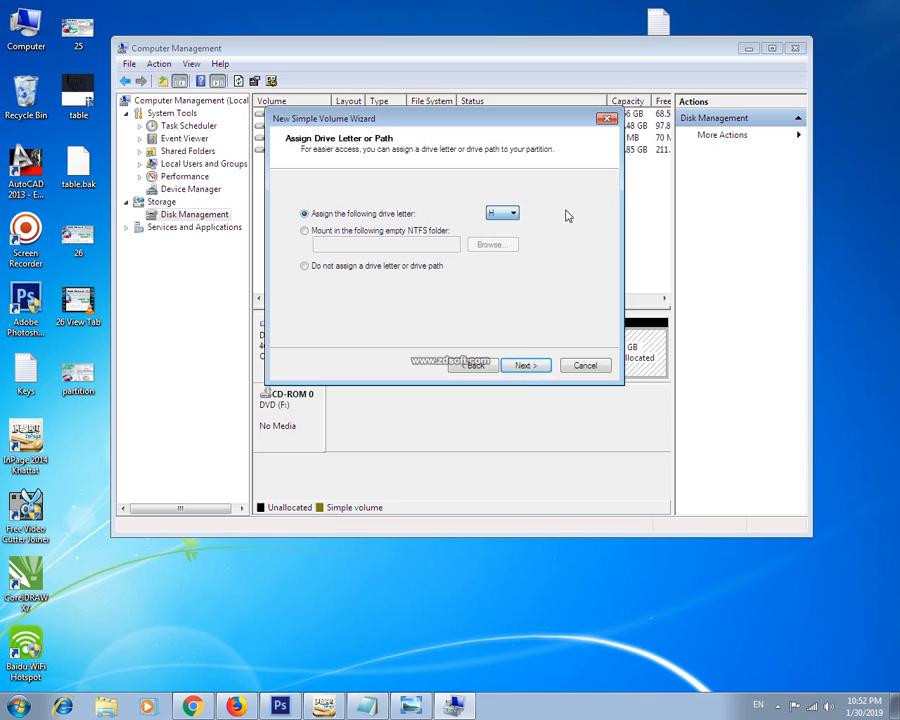
click(527, 365)
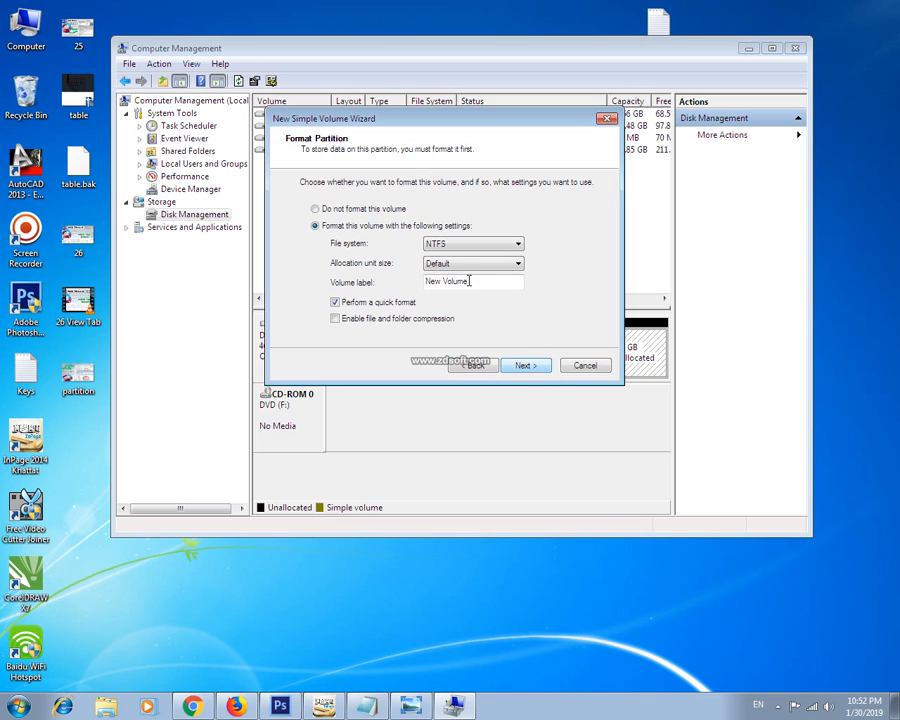
click(489, 244)
click(493, 252)
click(522, 366)
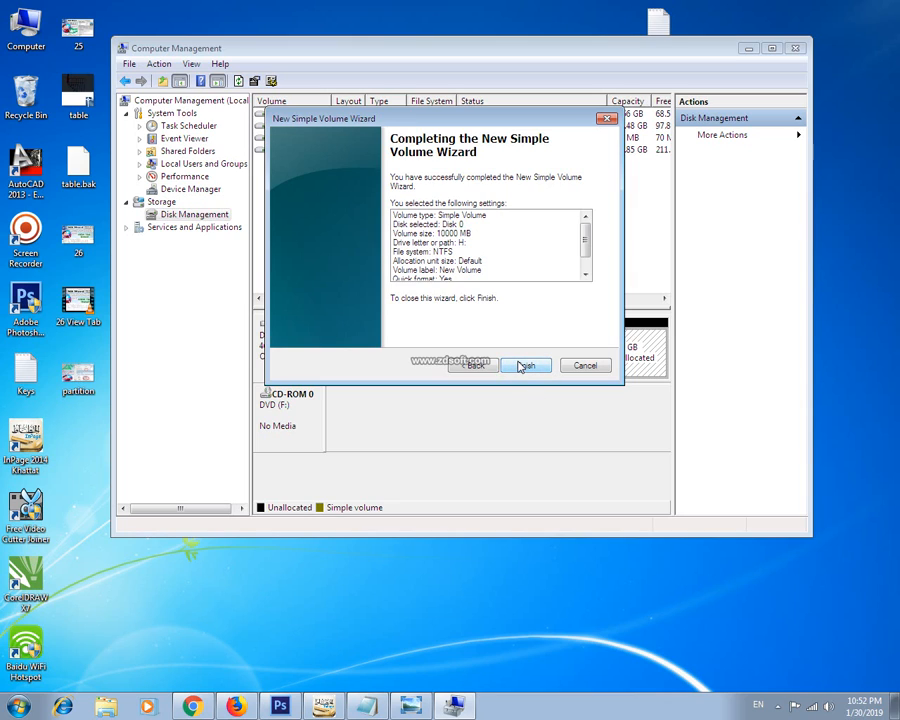
click(523, 366)
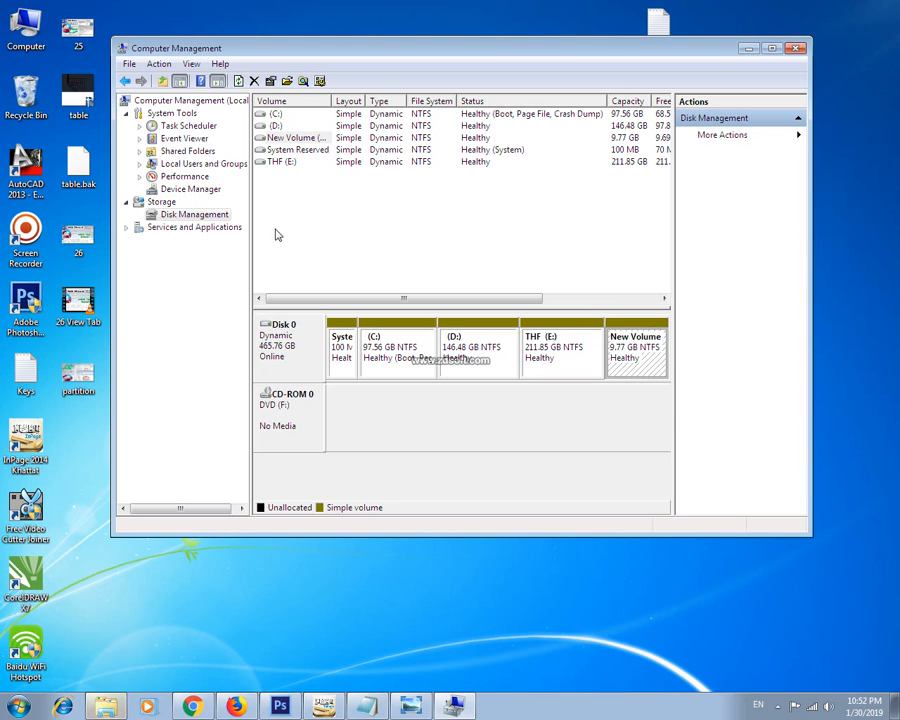
Step: Open Computer and check the capacity of New Volume (H:) in its properties
click(42, 57)
double_click(42, 57)
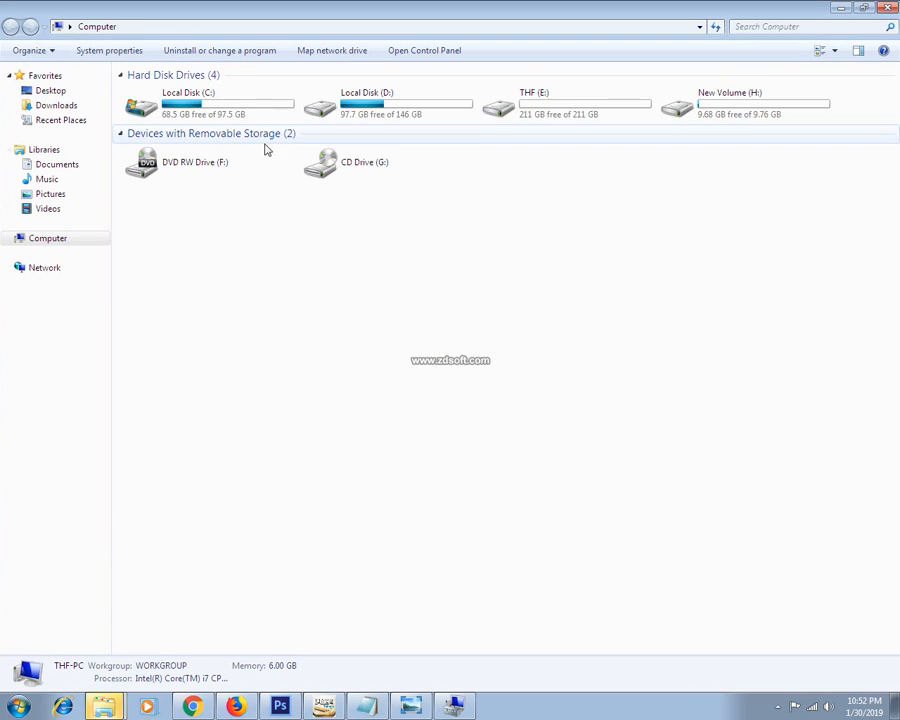
click(755, 109)
right_click(700, 108)
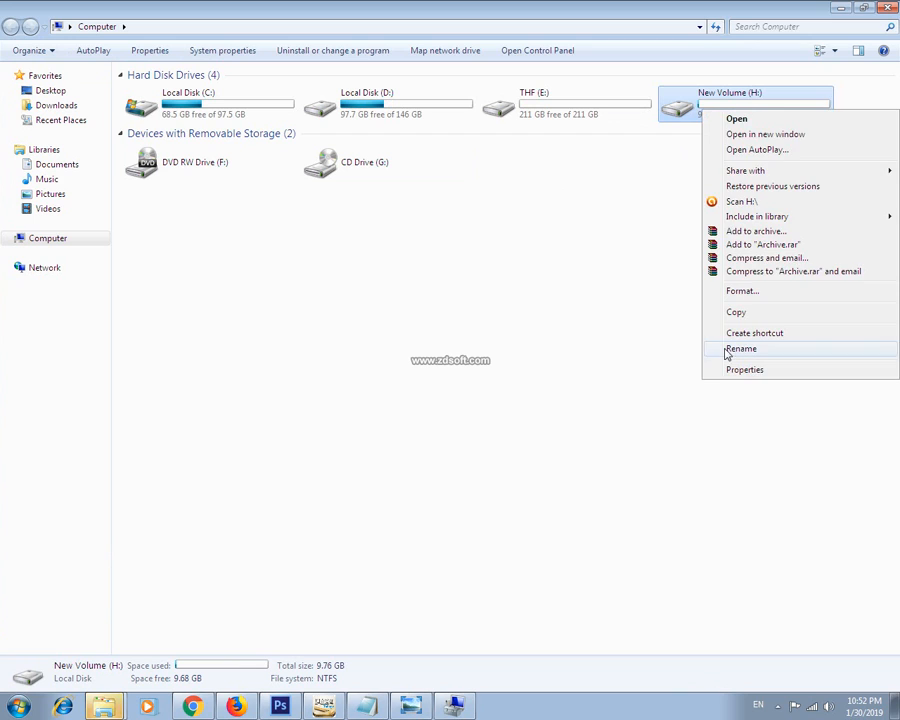
click(755, 370)
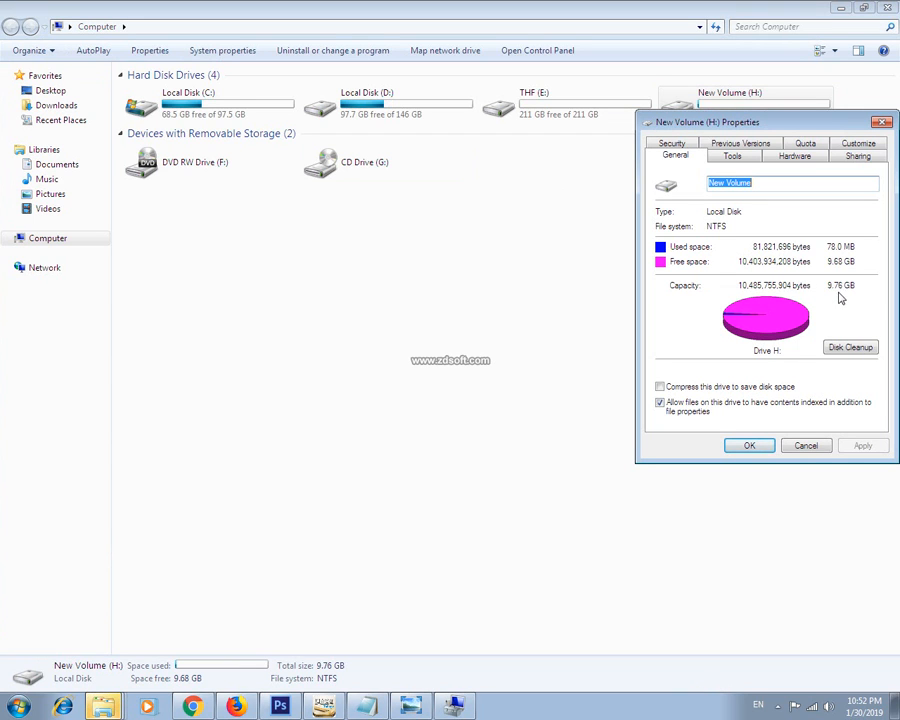
click(806, 445)
Step: Look into the THF (E:) and New Volume (H:) drives, compare their sizes in Computer, and close it
double_click(627, 114)
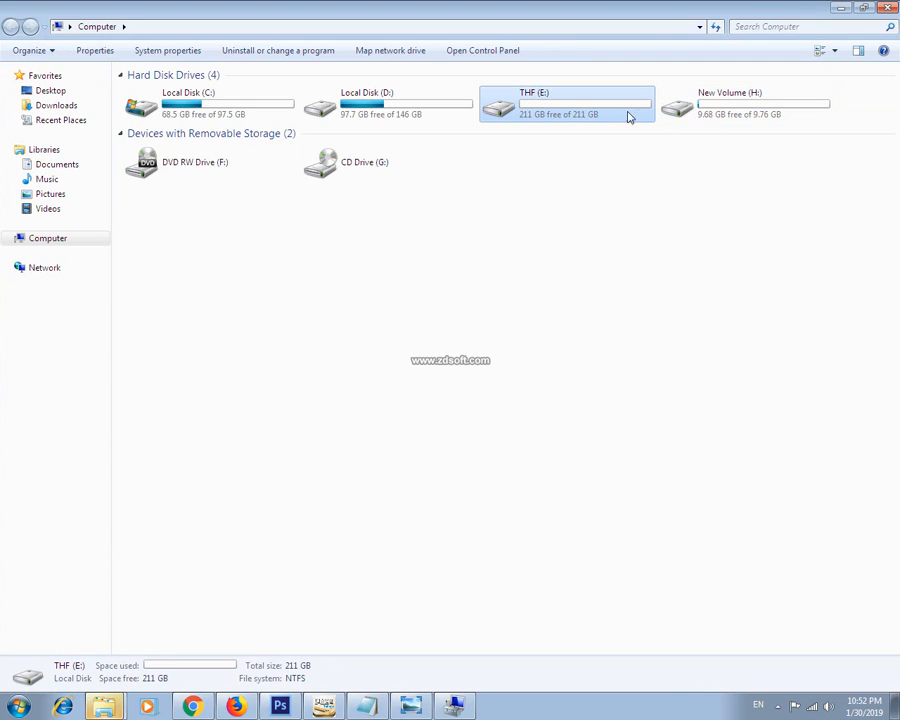
click(10, 27)
double_click(676, 107)
click(11, 27)
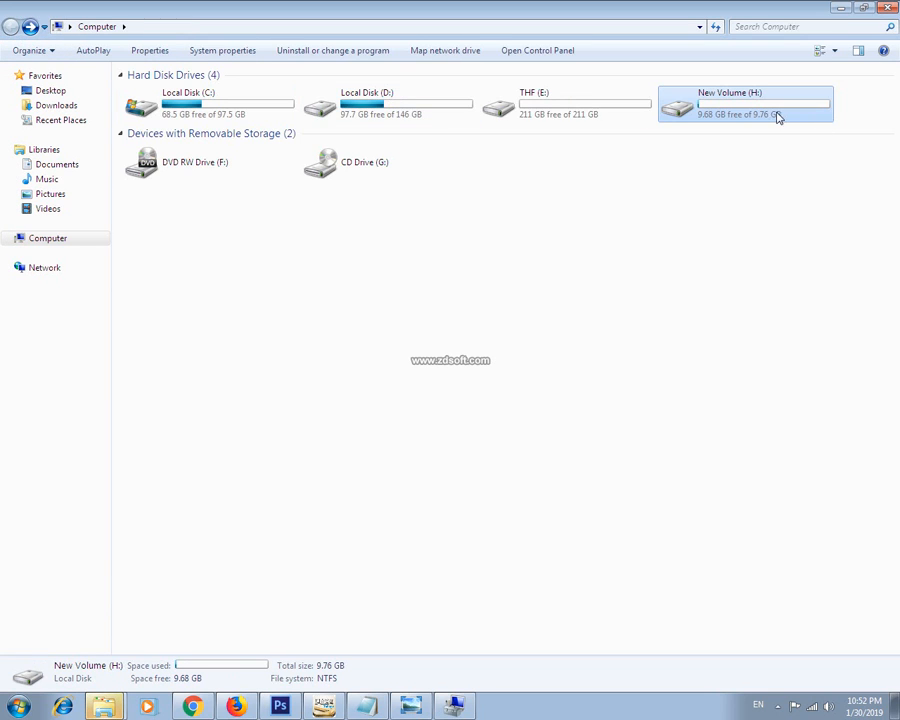
click(698, 124)
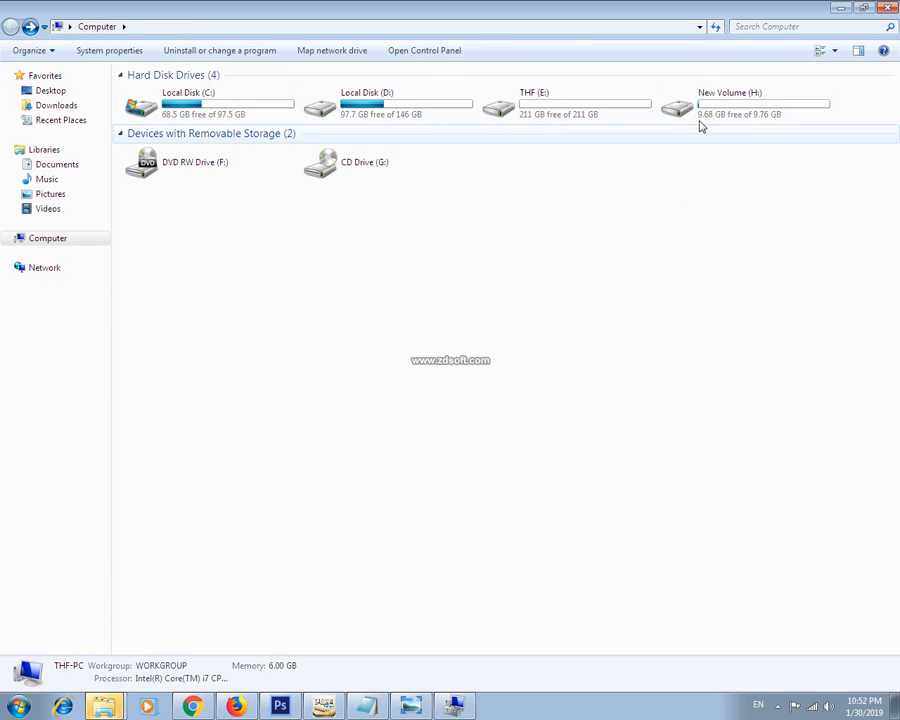
click(528, 106)
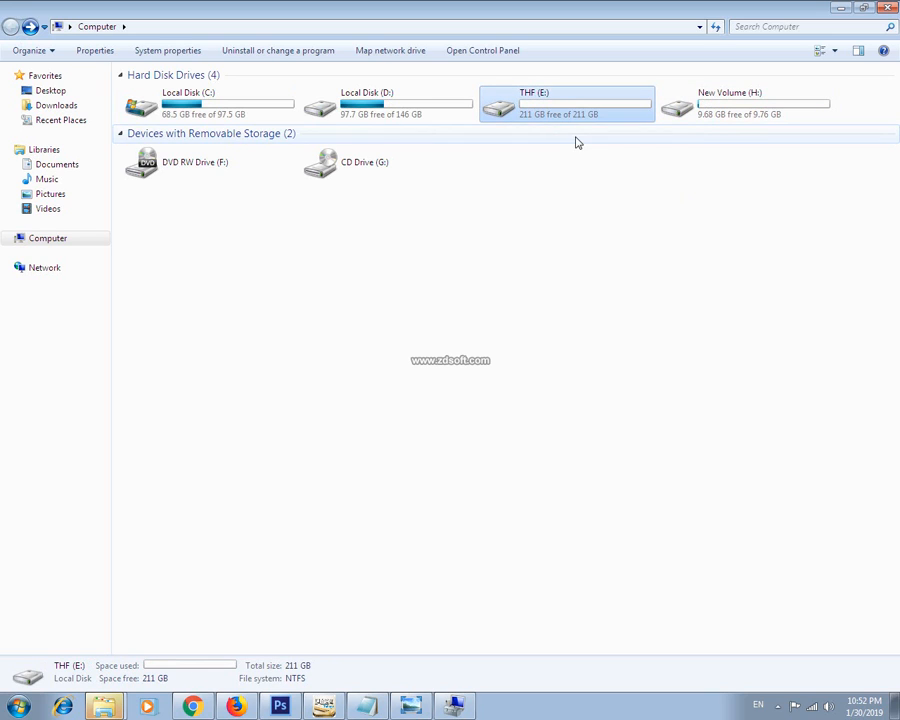
drag(576, 137, 560, 110)
click(771, 112)
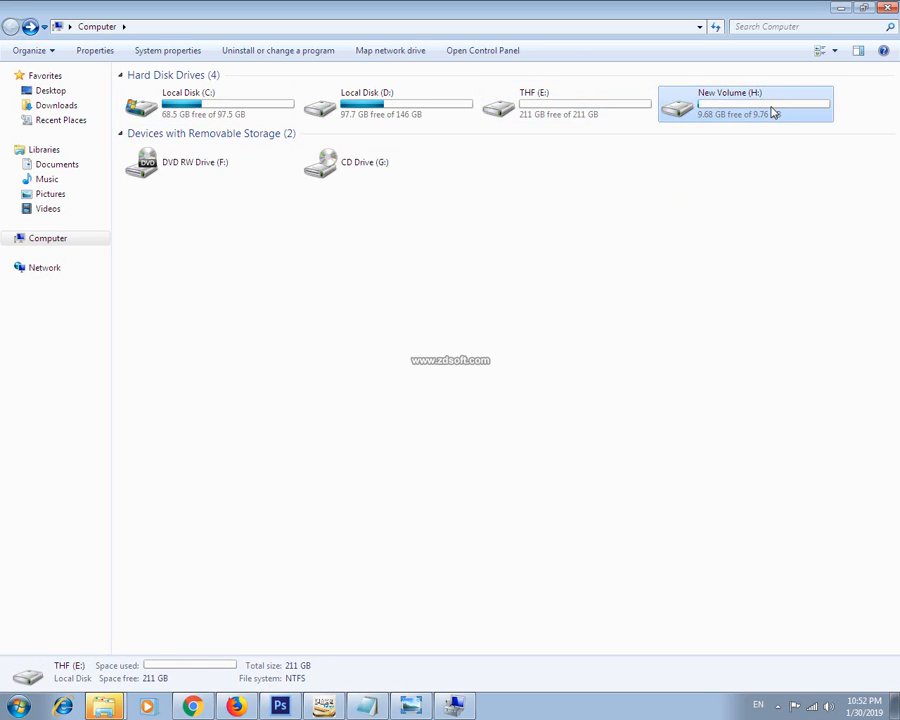
click(565, 113)
click(886, 9)
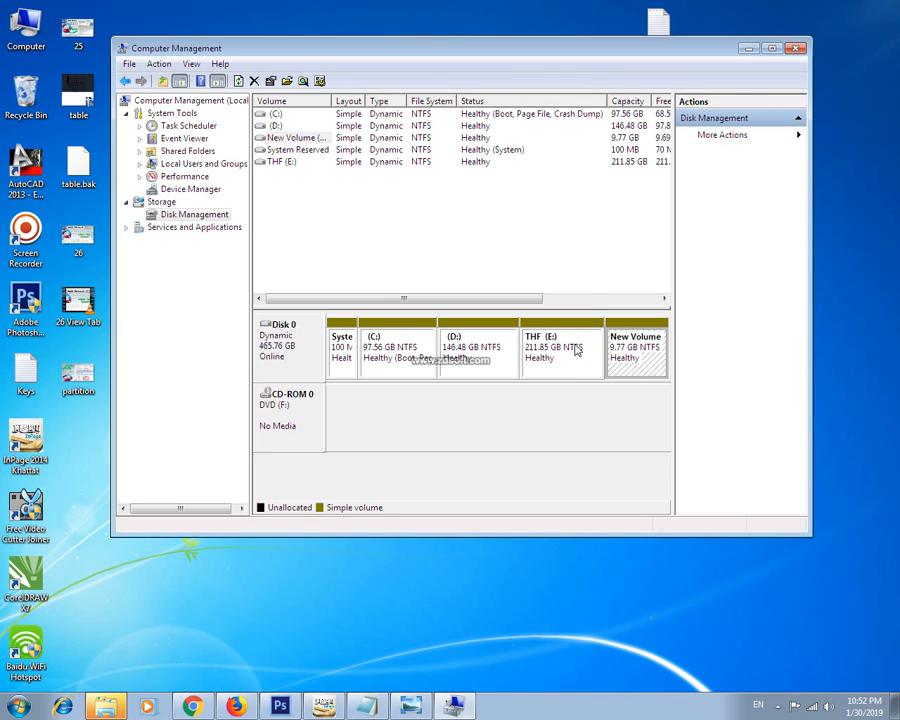
Step: Compare THF (E:) with New Volume in Disk Management, and check whether D:, C: and THF (E:) offer Extend Volume
click(577, 350)
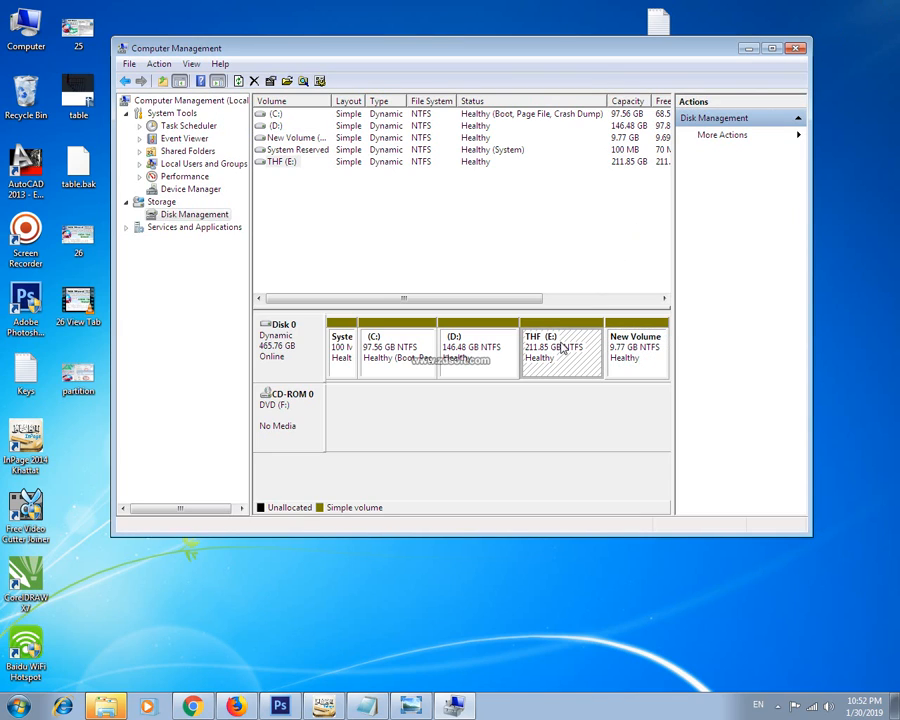
click(630, 350)
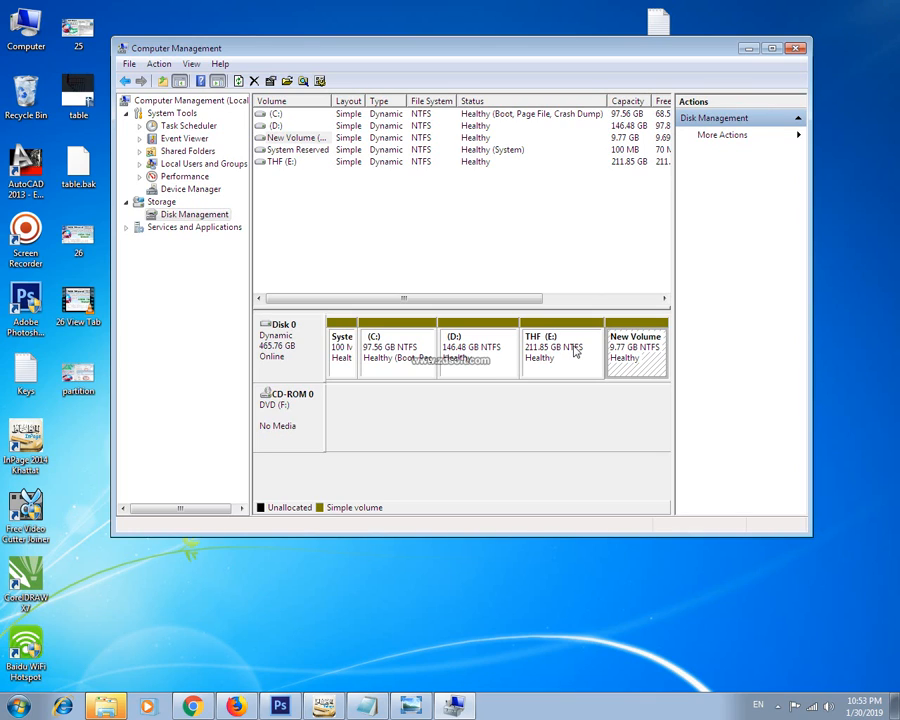
right_click(494, 357)
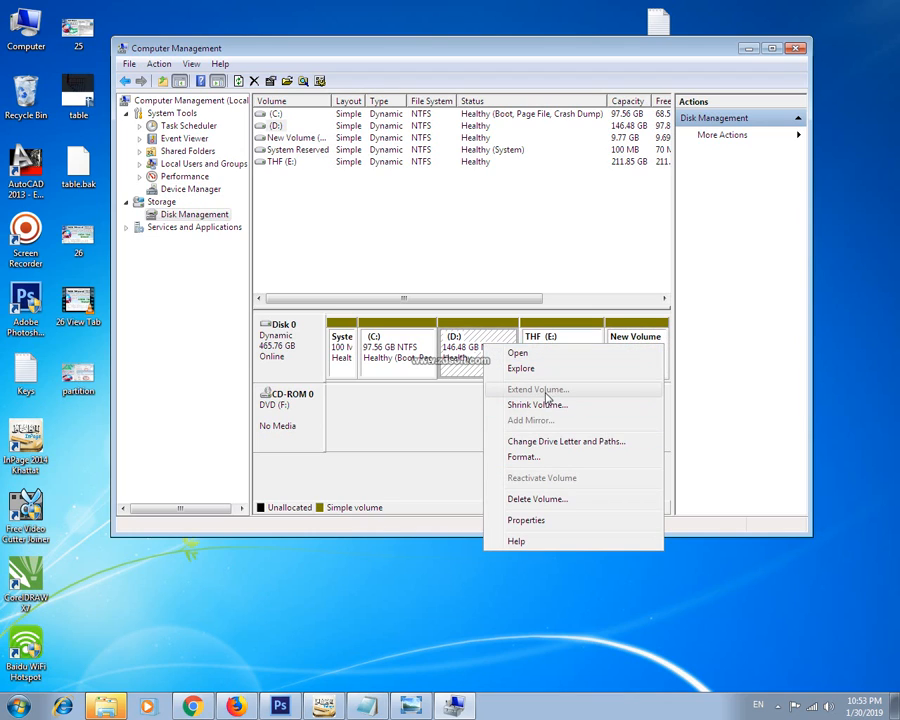
click(411, 369)
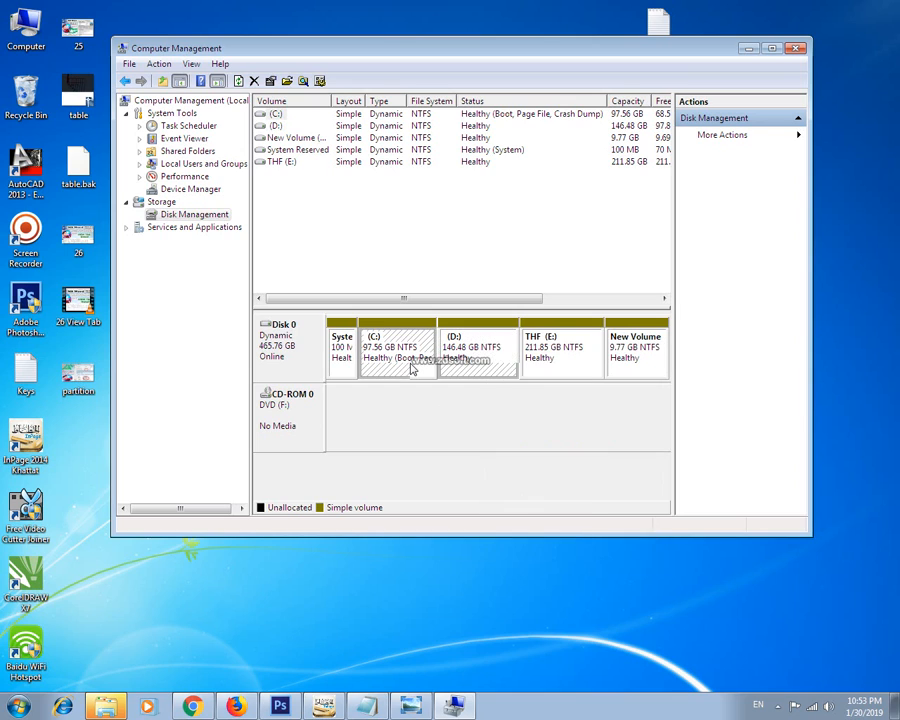
right_click(411, 367)
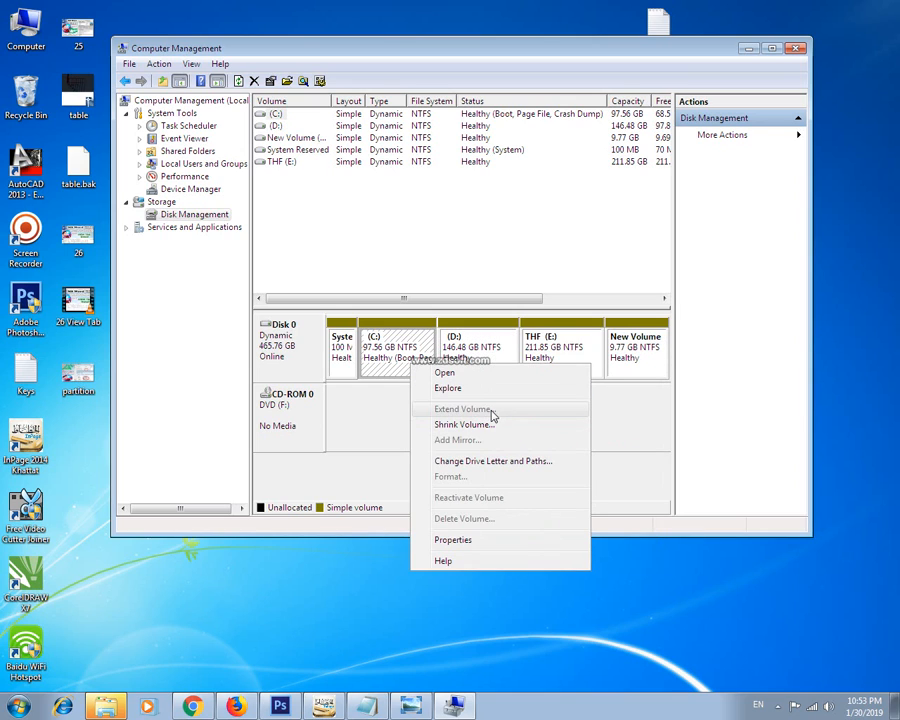
click(590, 359)
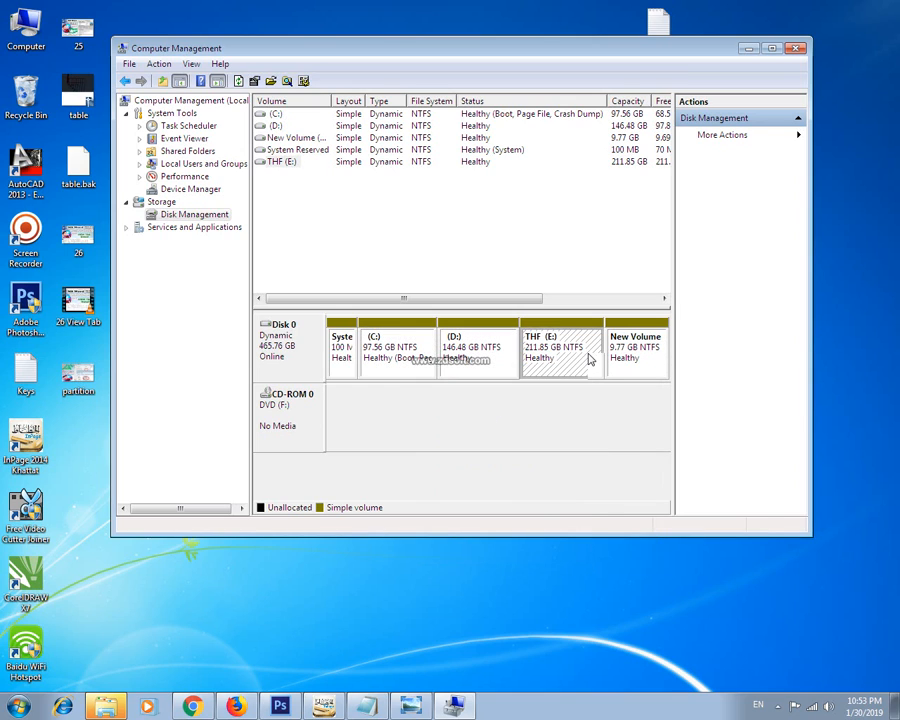
right_click(589, 355)
click(556, 360)
Step: Delete the New Volume partition in Disk Management and accept erasing its data
click(632, 344)
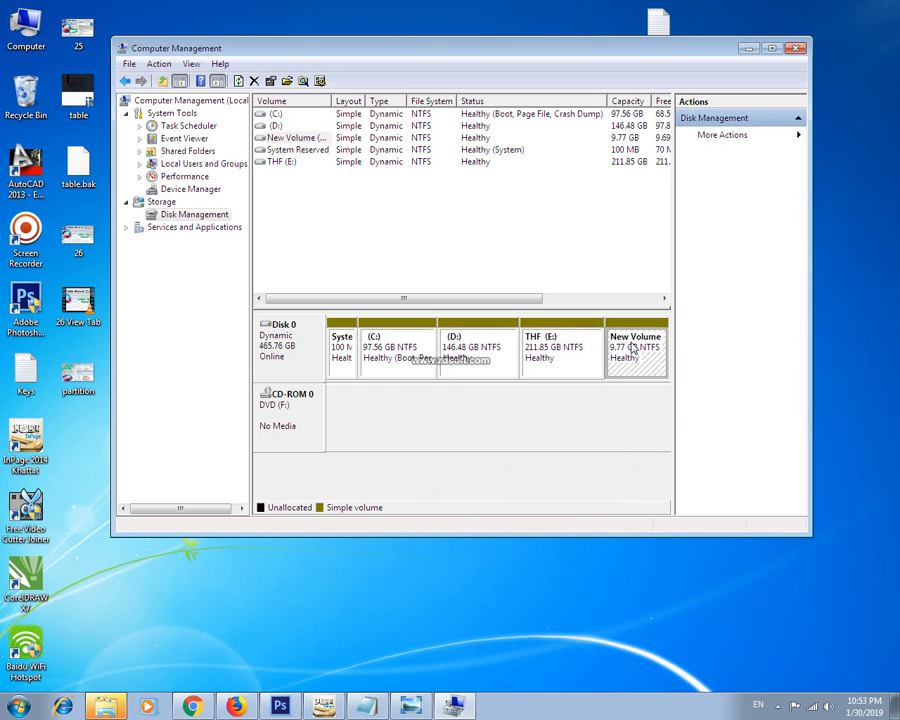
right_click(630, 345)
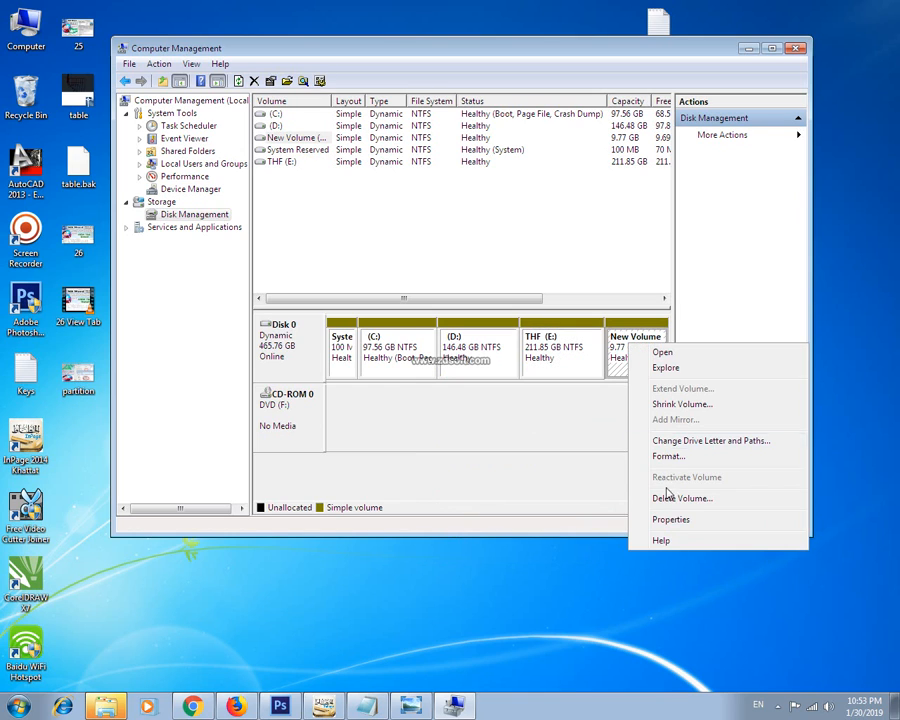
click(681, 499)
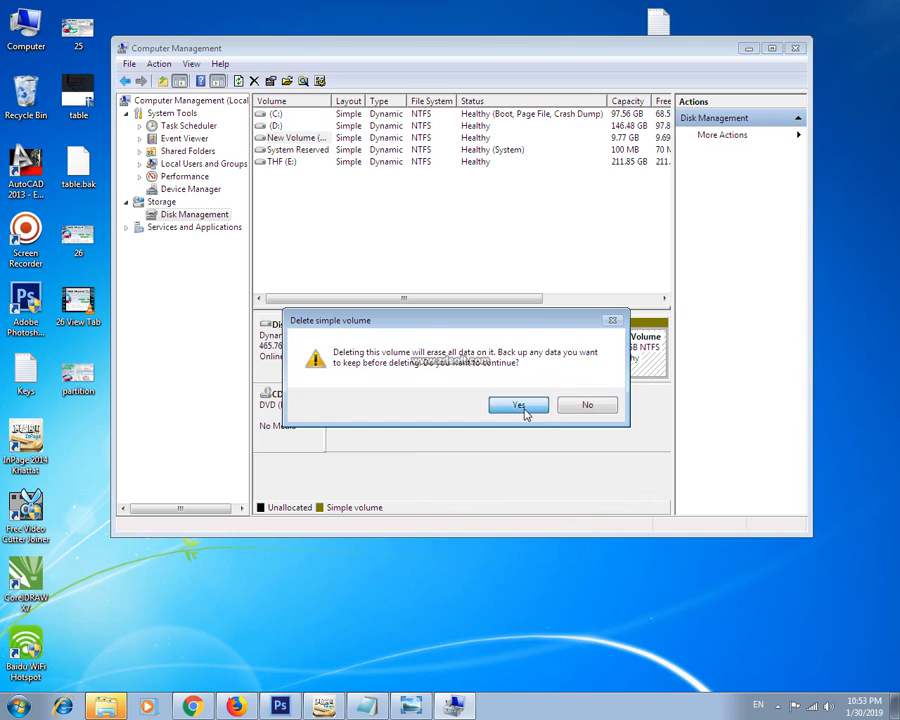
click(516, 403)
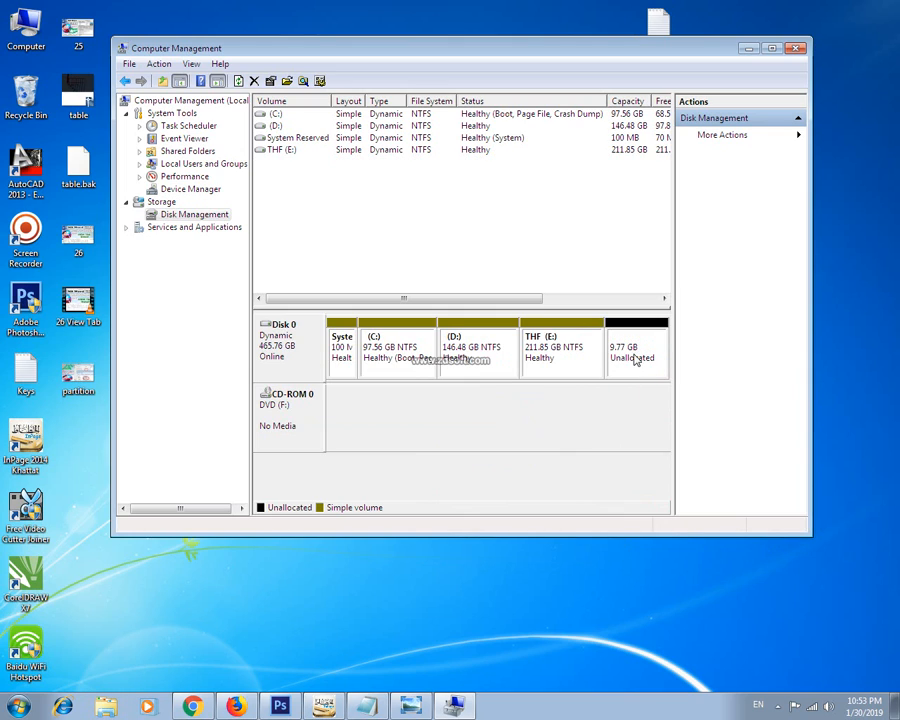
Step: Check the remaining drives in Computer, and examine whether THF (E:) and D: offer Extend Volume in Disk Management
click(548, 352)
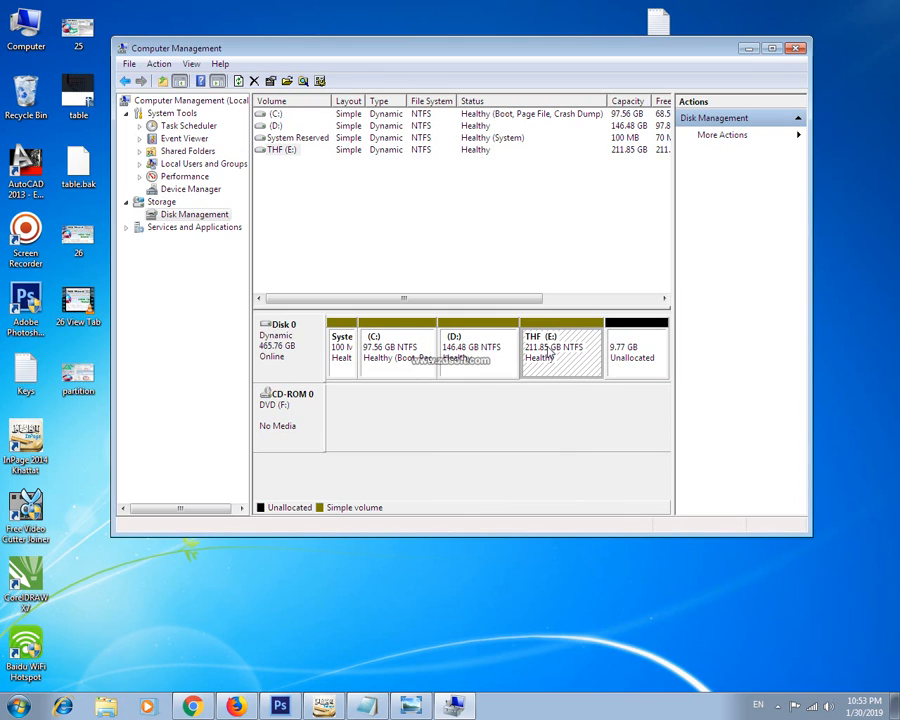
double_click(8, 33)
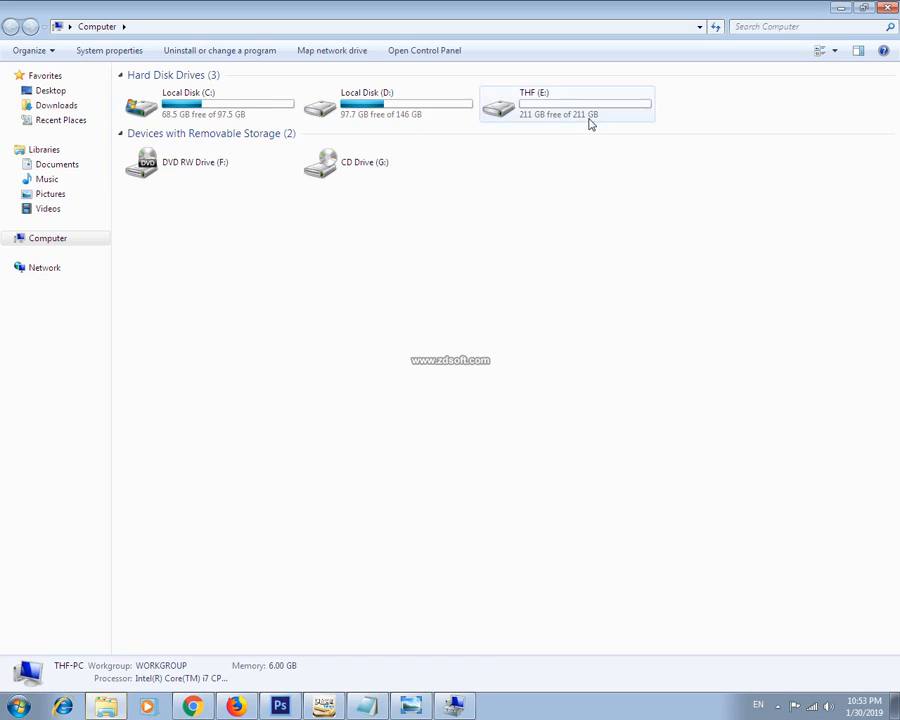
click(887, 7)
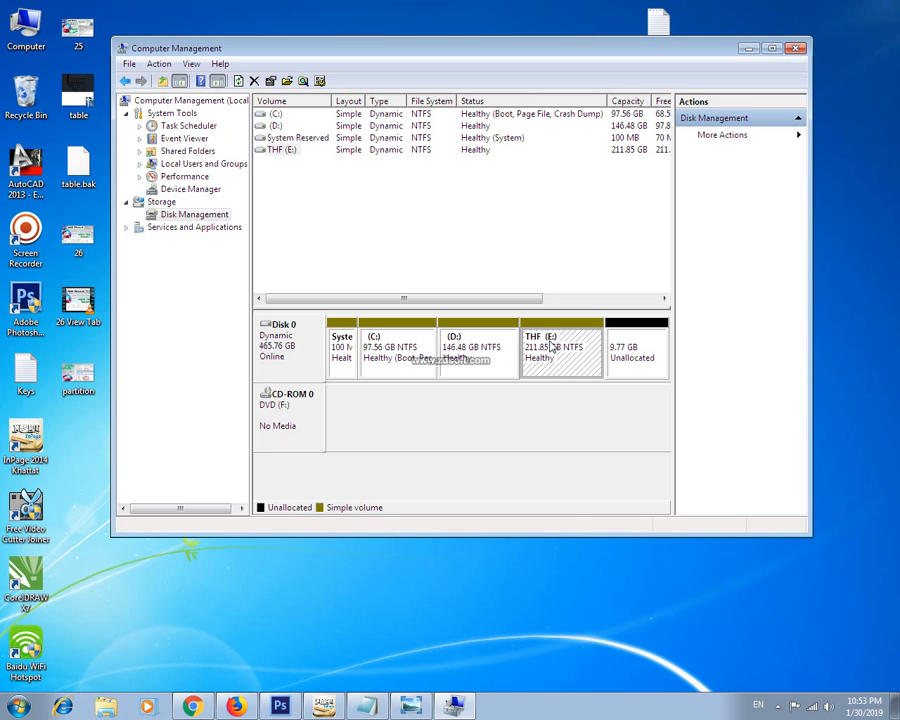
right_click(550, 346)
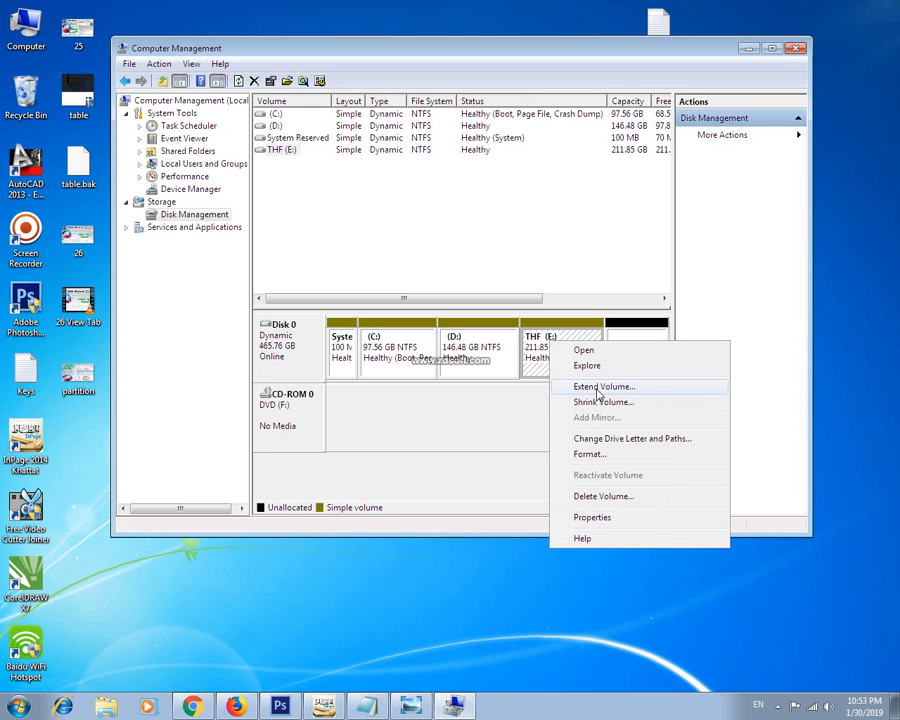
right_click(503, 355)
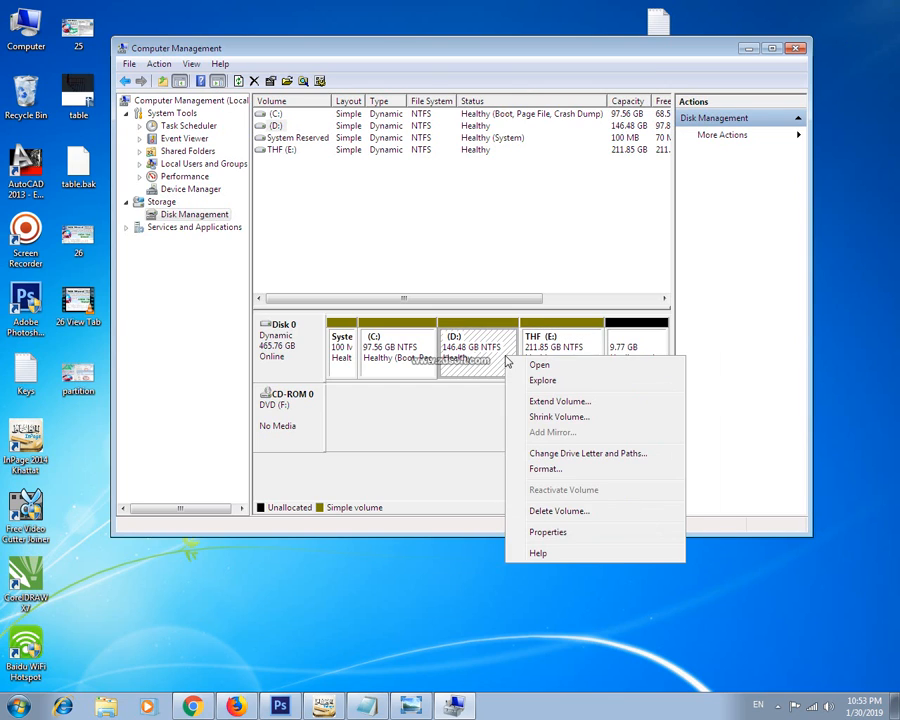
click(546, 338)
Step: Extend the THF (E:) volume with the 10000 MB of unallocated space on Disk 0
right_click(550, 354)
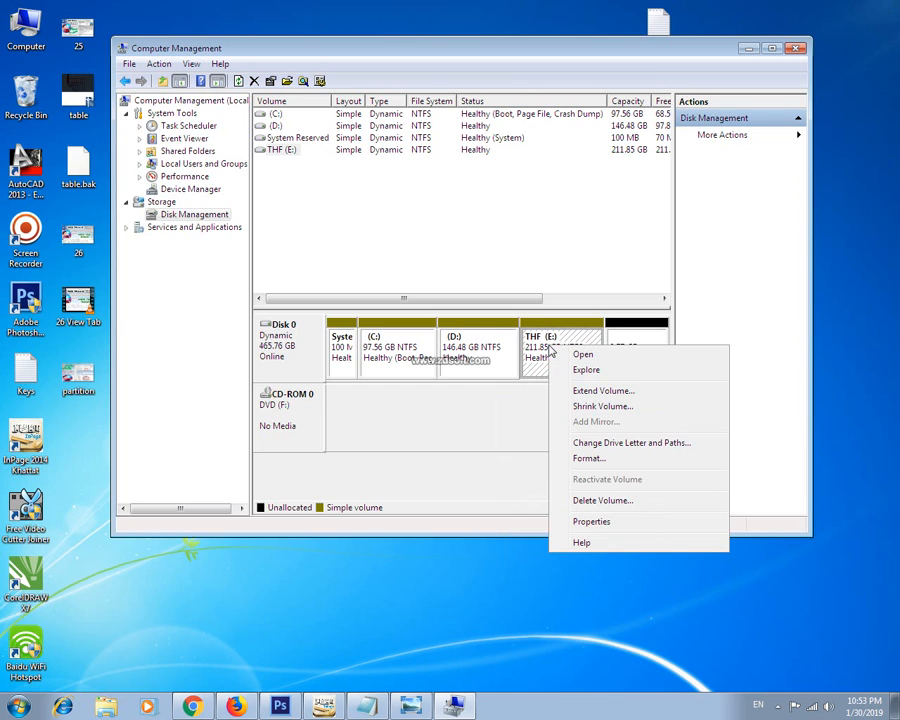
click(605, 391)
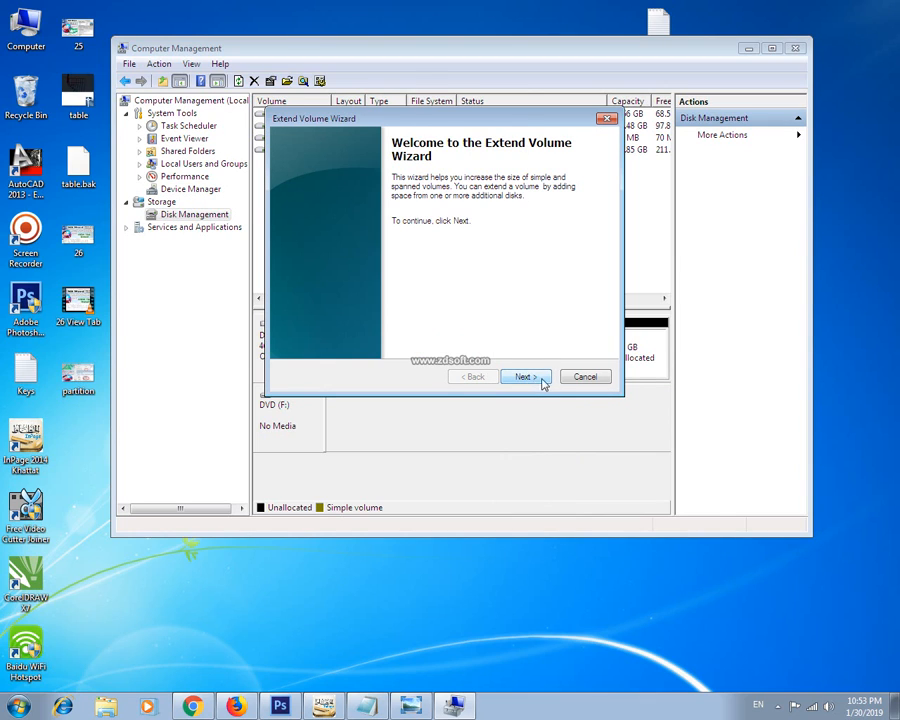
click(533, 379)
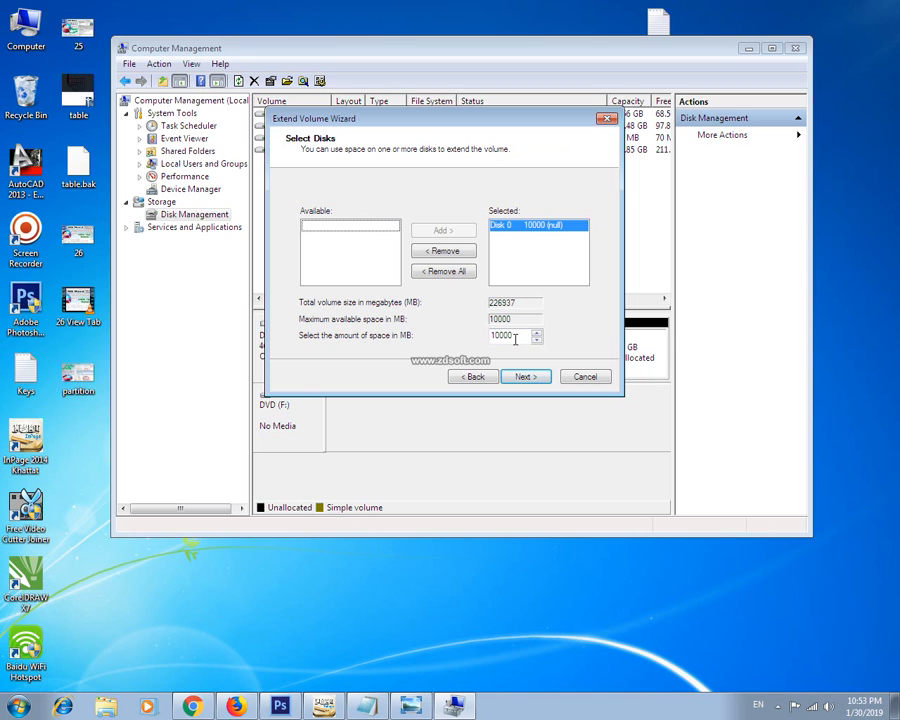
click(530, 382)
click(530, 380)
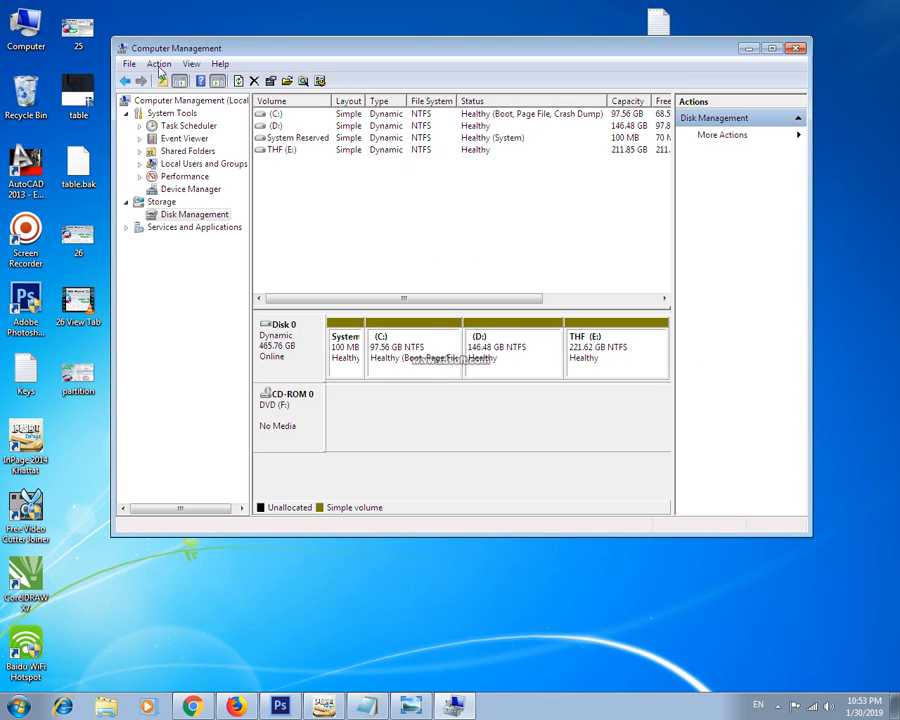
Step: Open THF (E:) from Computer to check its contents, and examine its capacity in the drive's properties
double_click(28, 24)
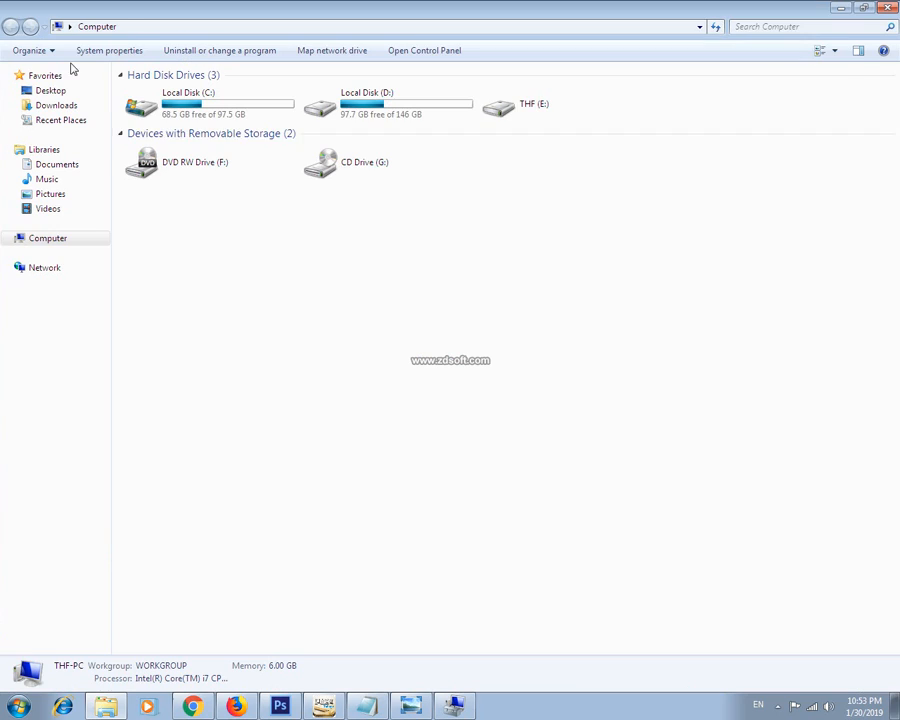
double_click(583, 117)
click(10, 26)
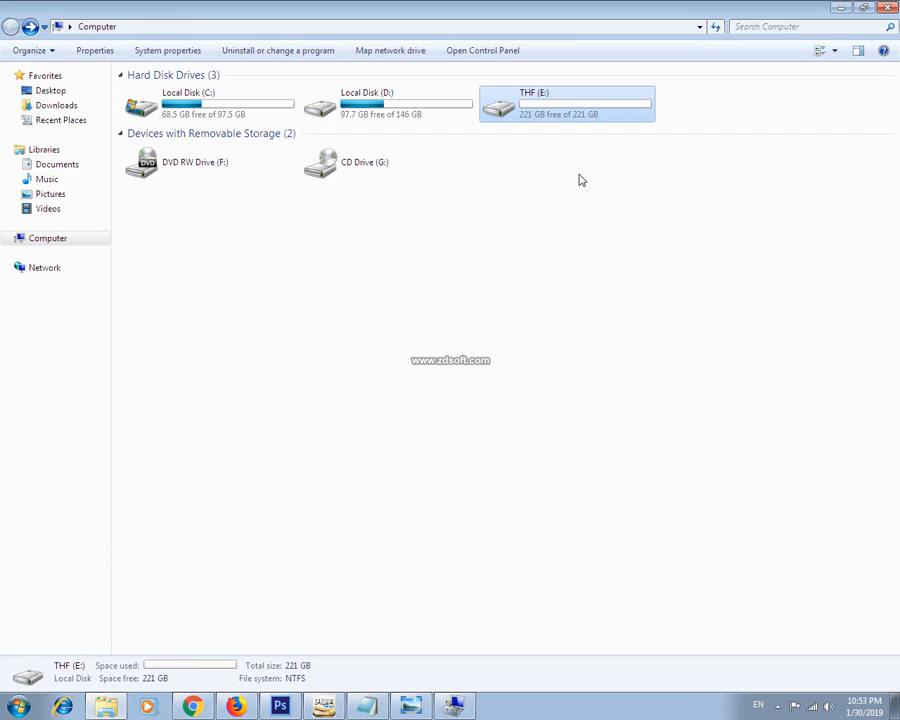
right_click(551, 112)
click(597, 362)
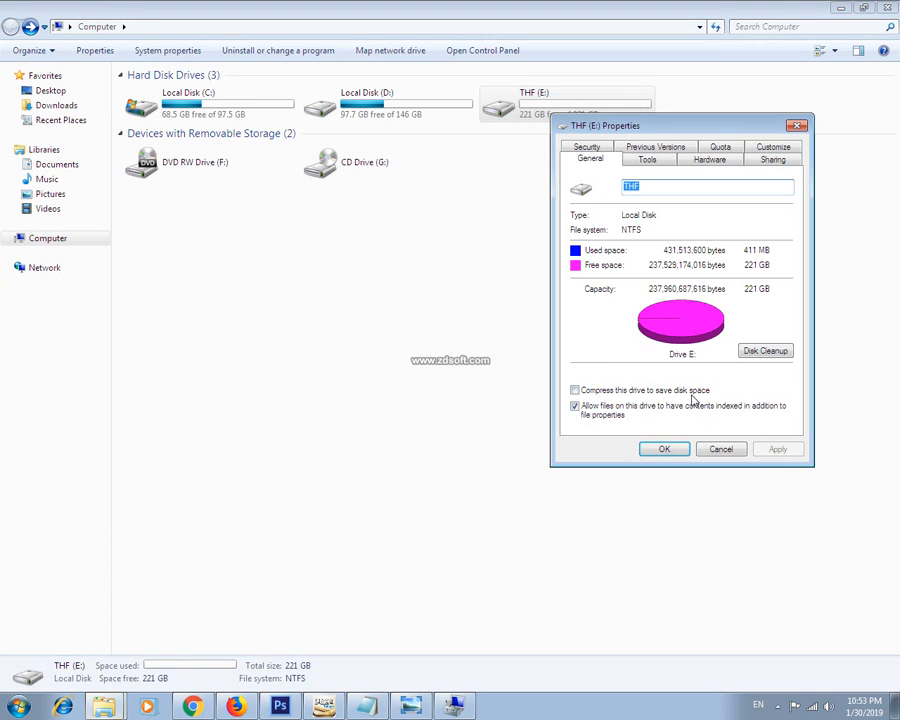
click(666, 449)
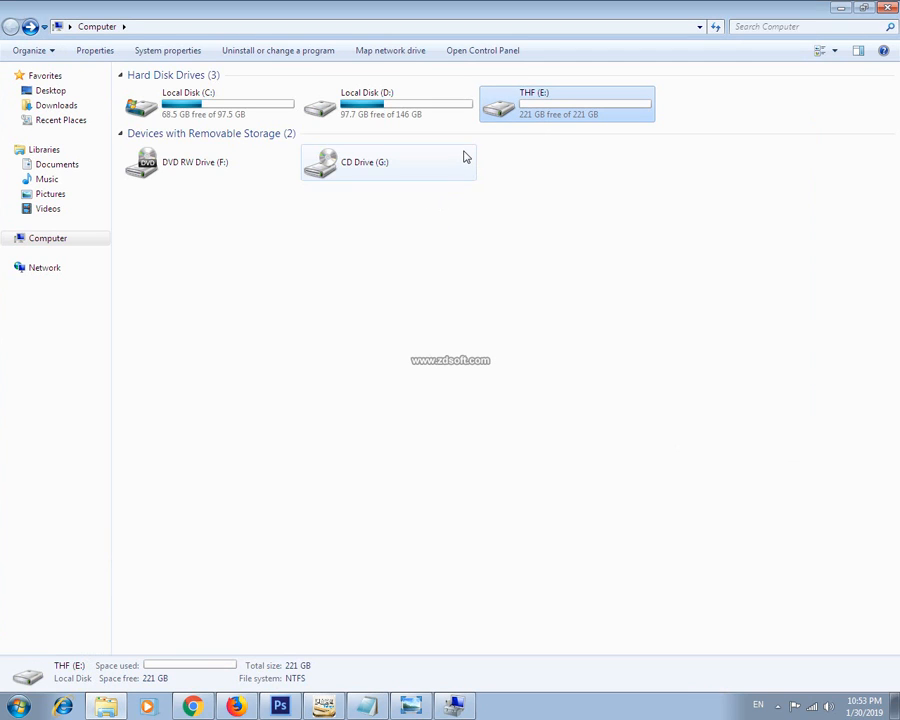
Step: Check drives D: and C: in Computer, and close the window and refresh the desktop
double_click(408, 112)
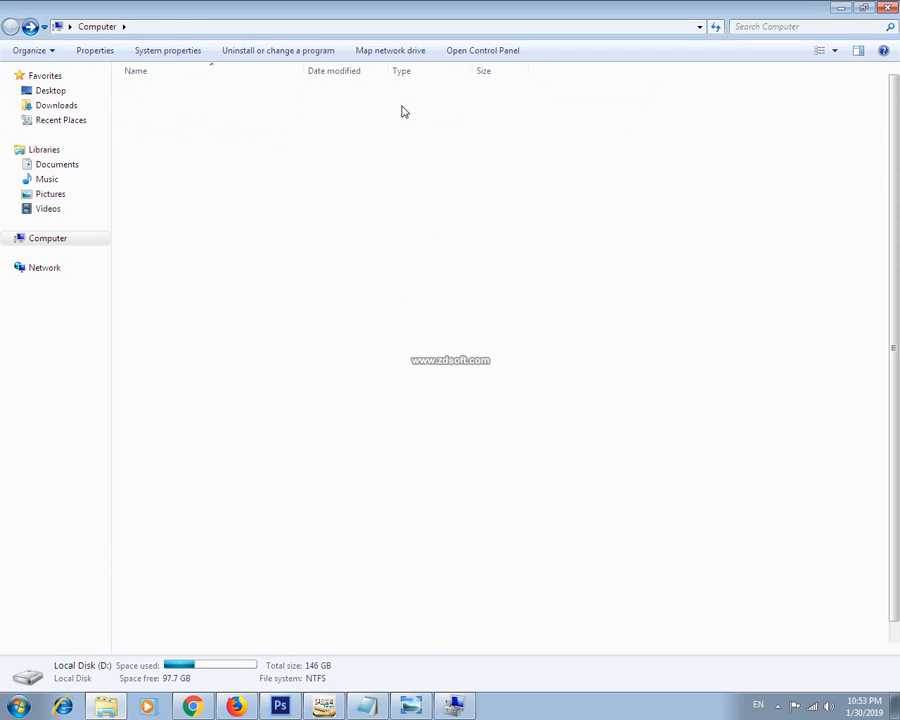
click(10, 26)
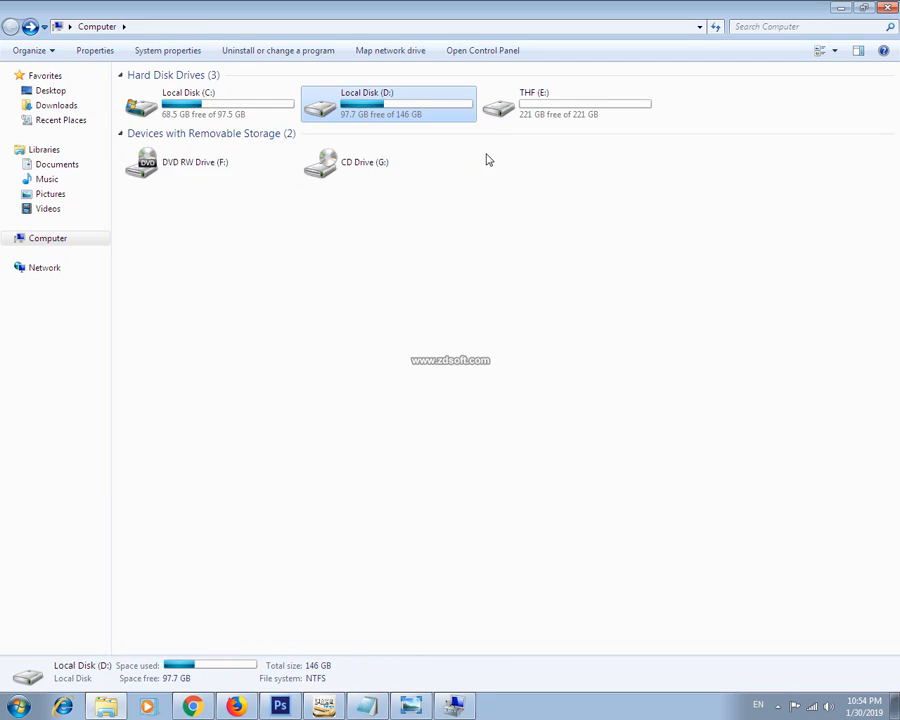
click(193, 113)
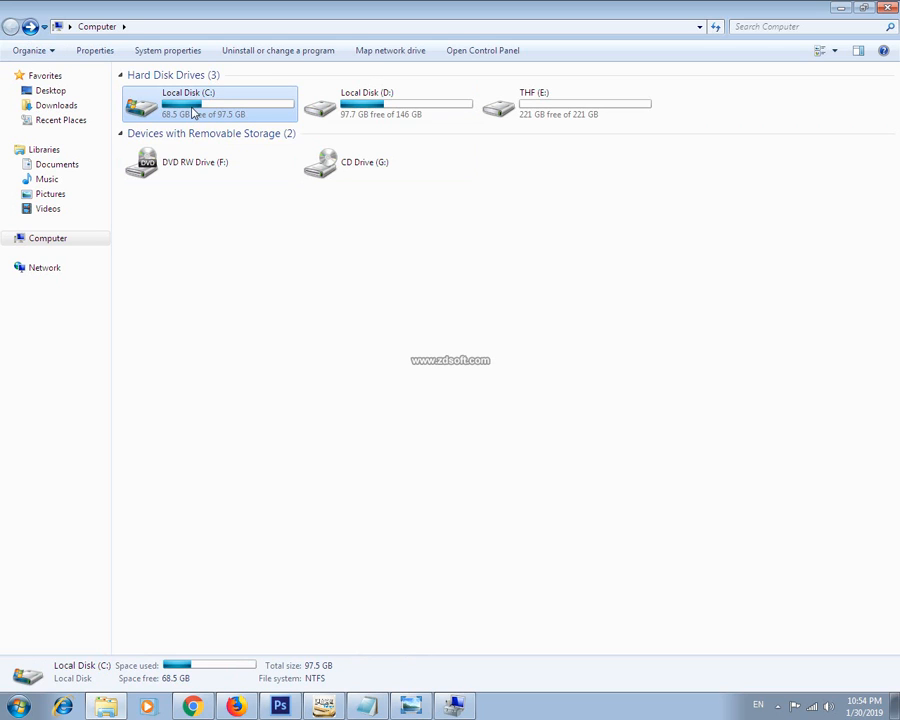
click(884, 8)
right_click(361, 28)
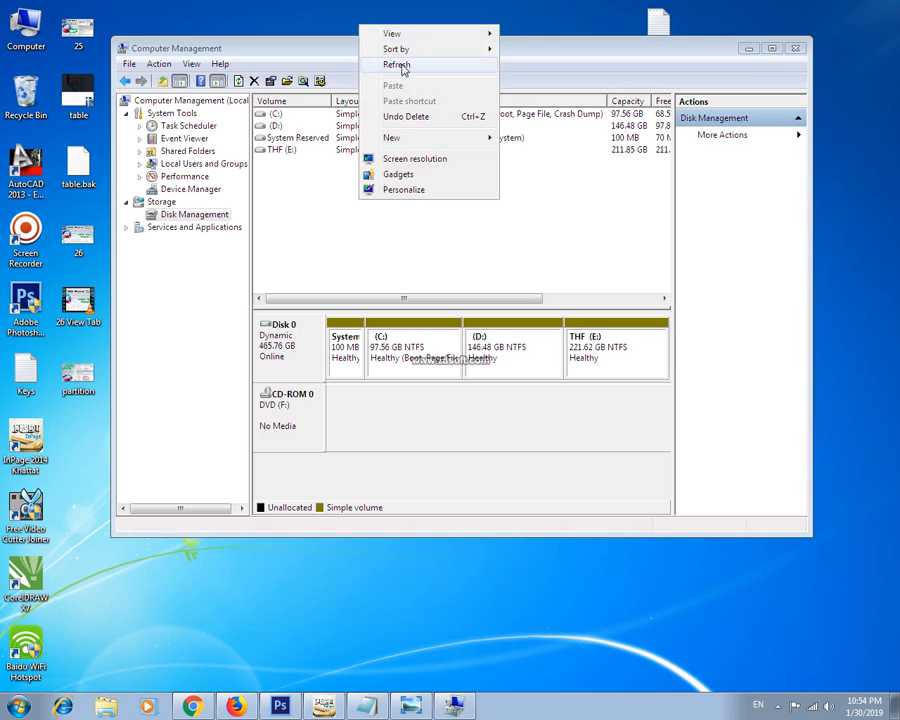
click(403, 63)
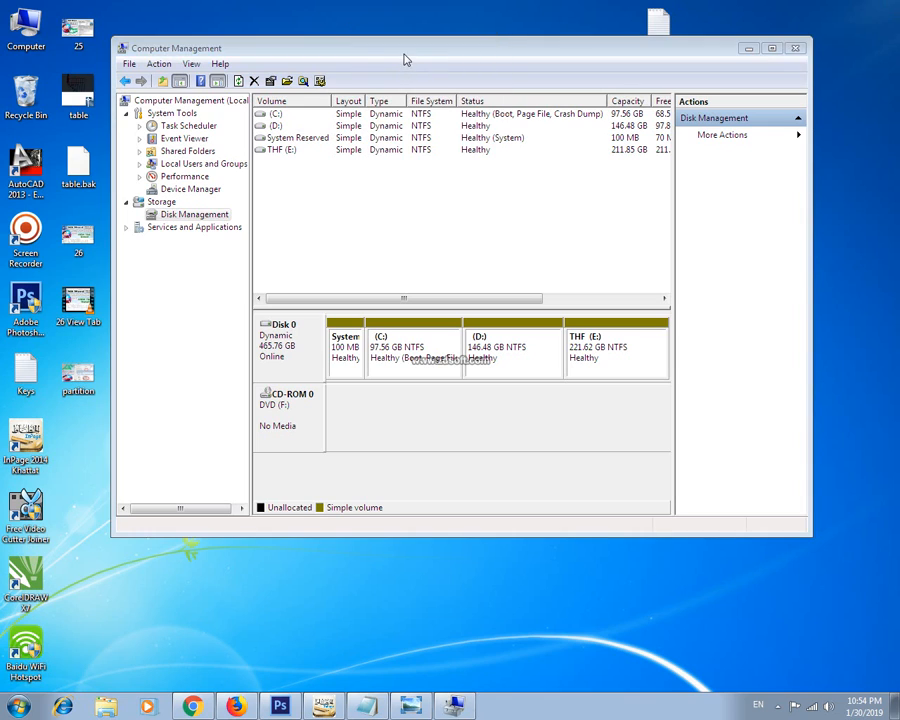
Step: Review the volume commands offered for THF (E:) in Disk Management, and check that the drive opens from Computer
right_click(615, 347)
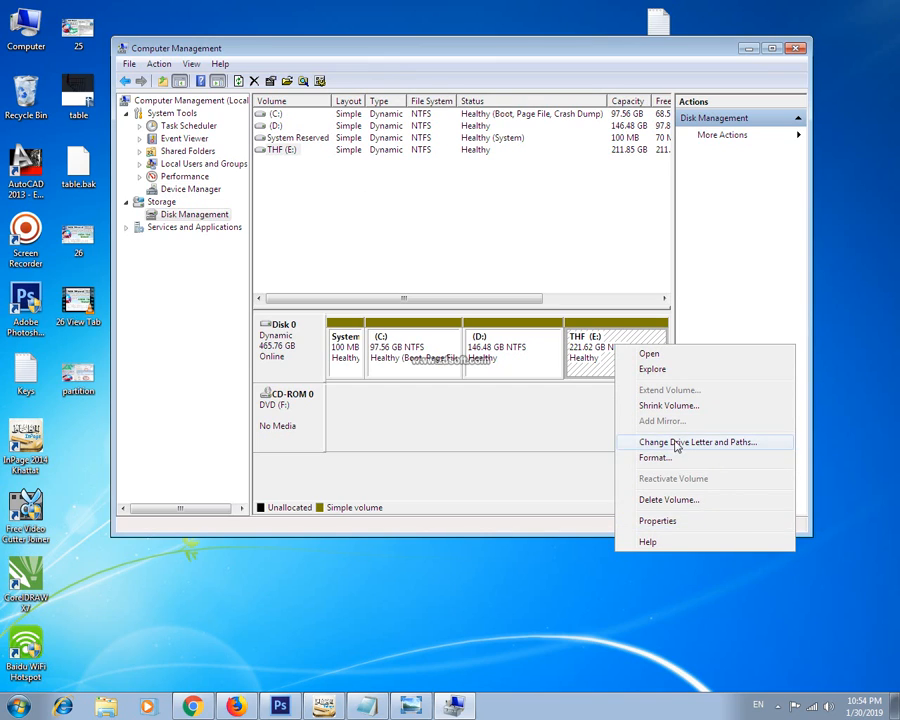
click(585, 460)
right_click(607, 358)
double_click(28, 28)
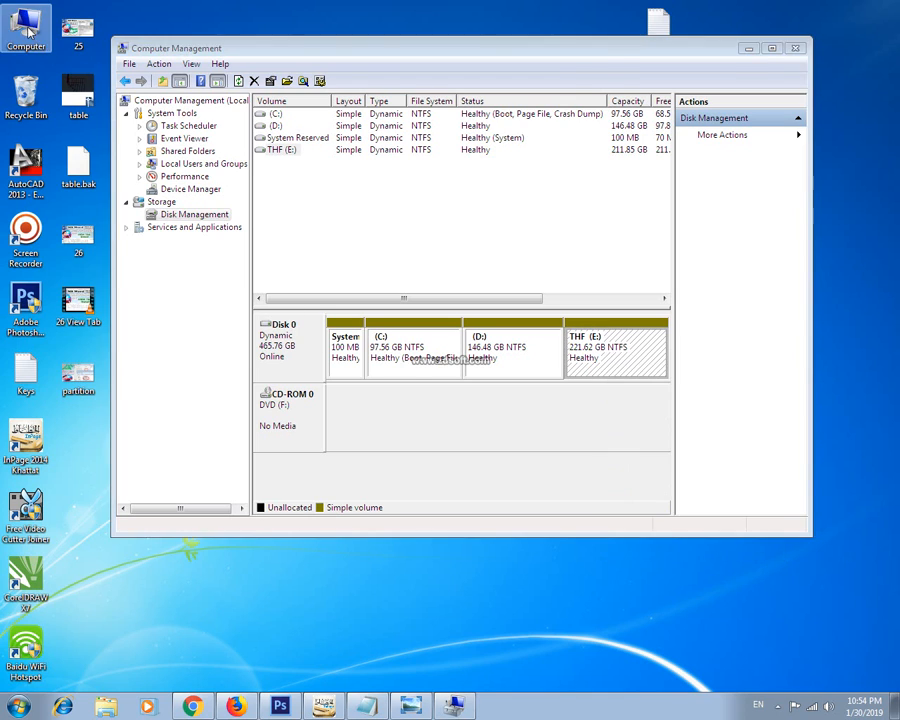
double_click(578, 109)
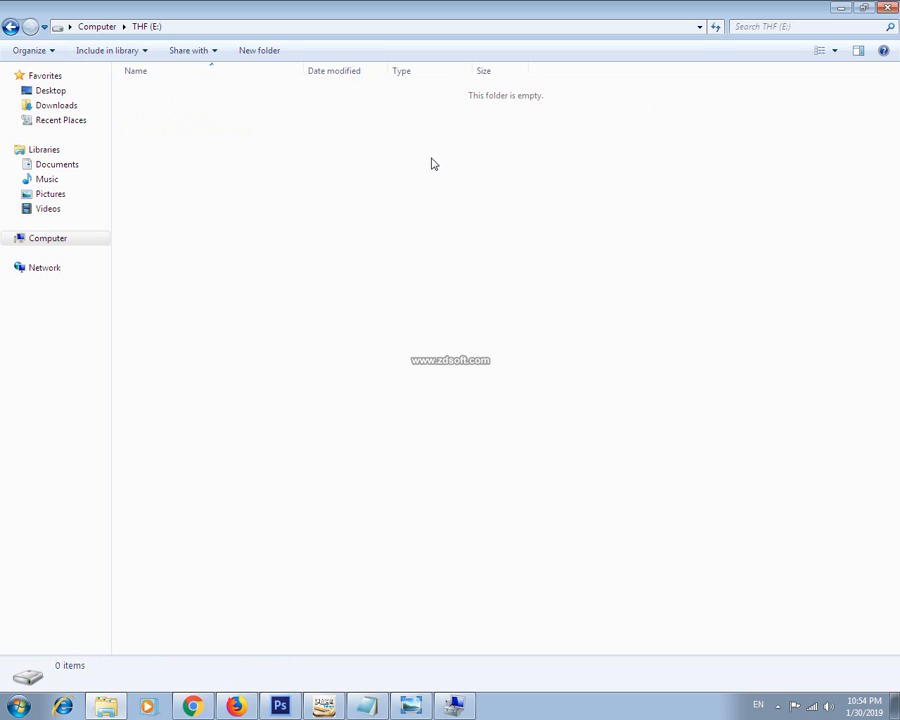
click(11, 27)
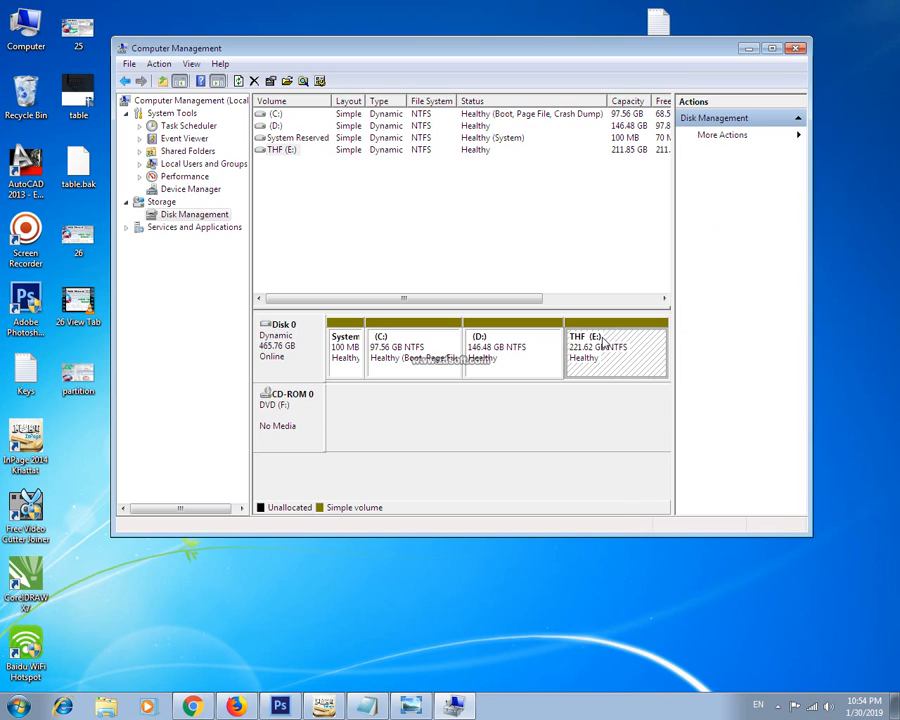
Step: Remove the drive letter E: from the THF volume in Disk Management and accept the removal
right_click(603, 342)
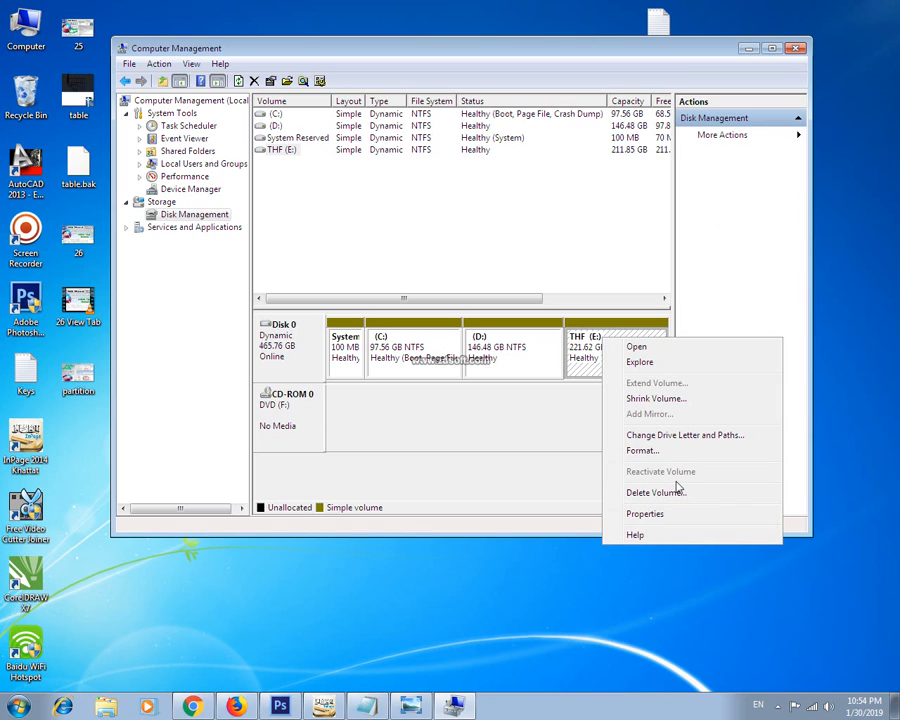
click(710, 436)
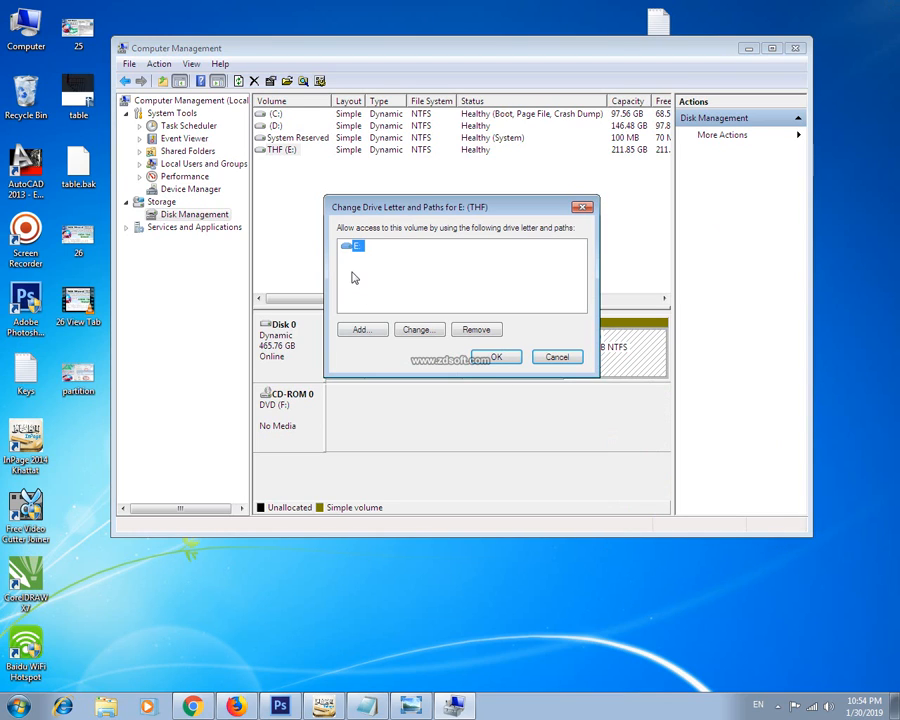
click(478, 329)
click(518, 404)
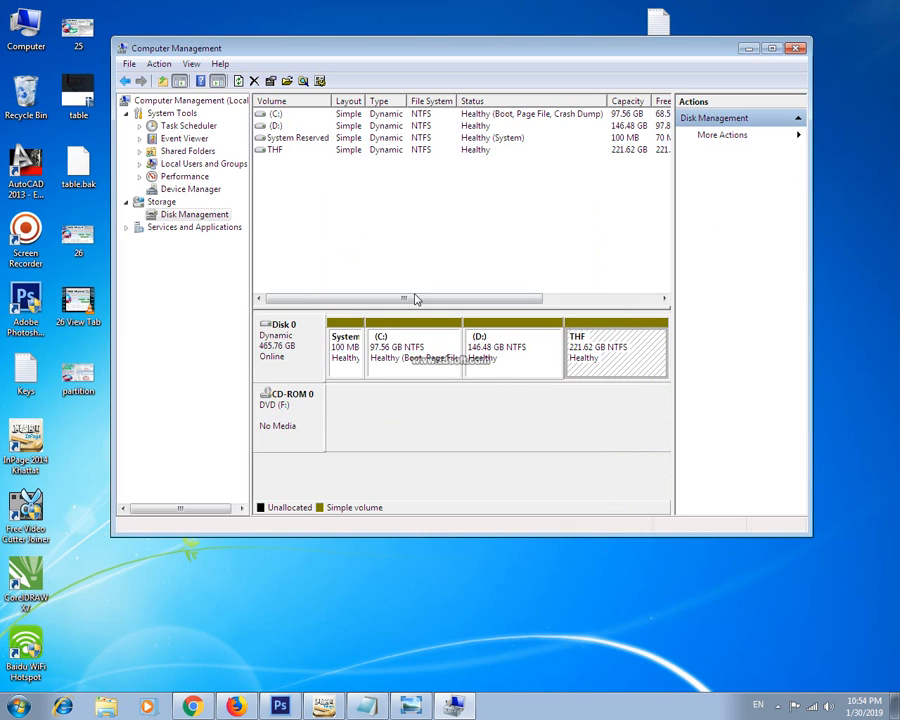
Step: Check in Computer whether the THF drive is still listed among the hard disk drives
double_click(28, 24)
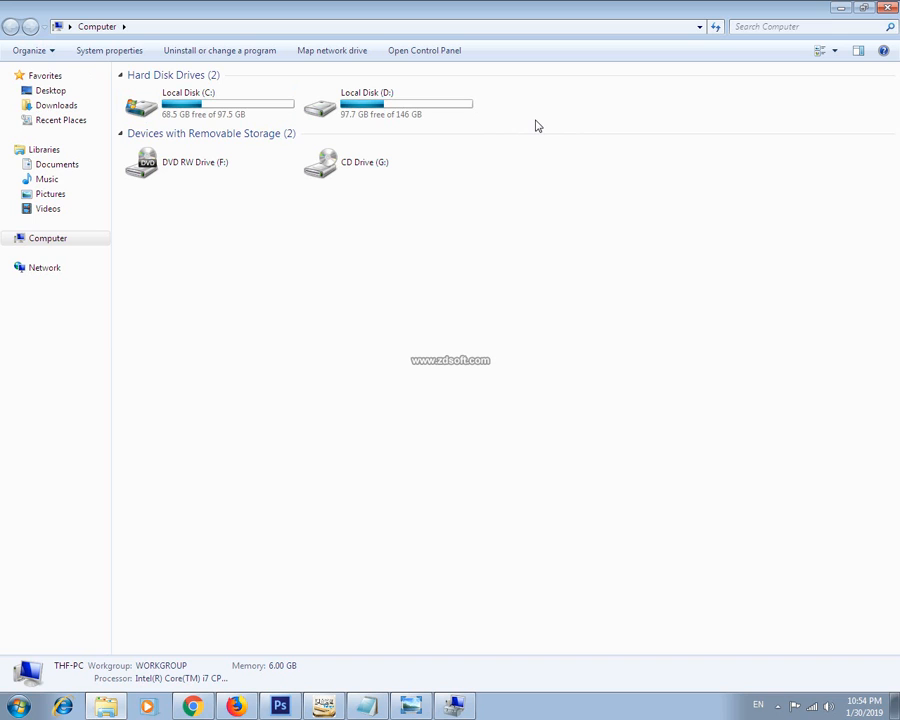
click(887, 7)
double_click(28, 24)
click(887, 7)
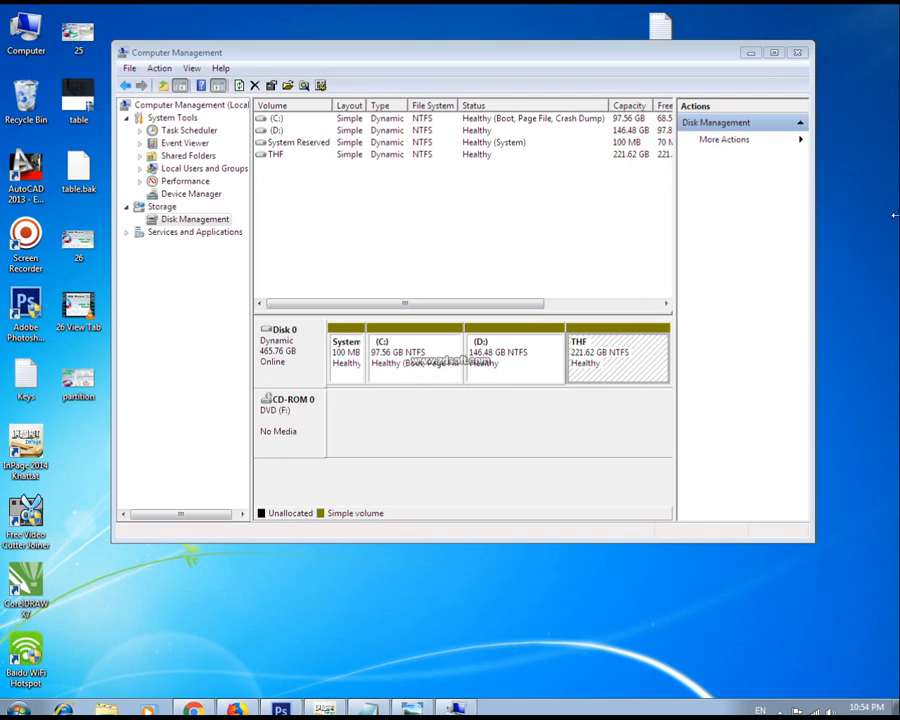
Step: Add drive letter E to the THF volume in Disk Management
right_click(594, 351)
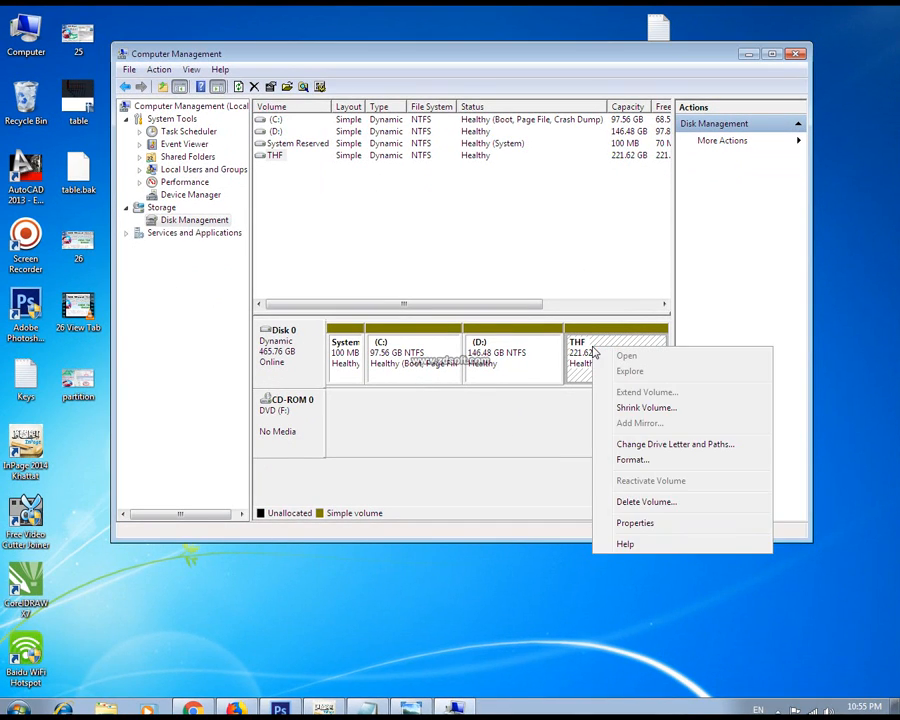
click(580, 343)
right_click(580, 343)
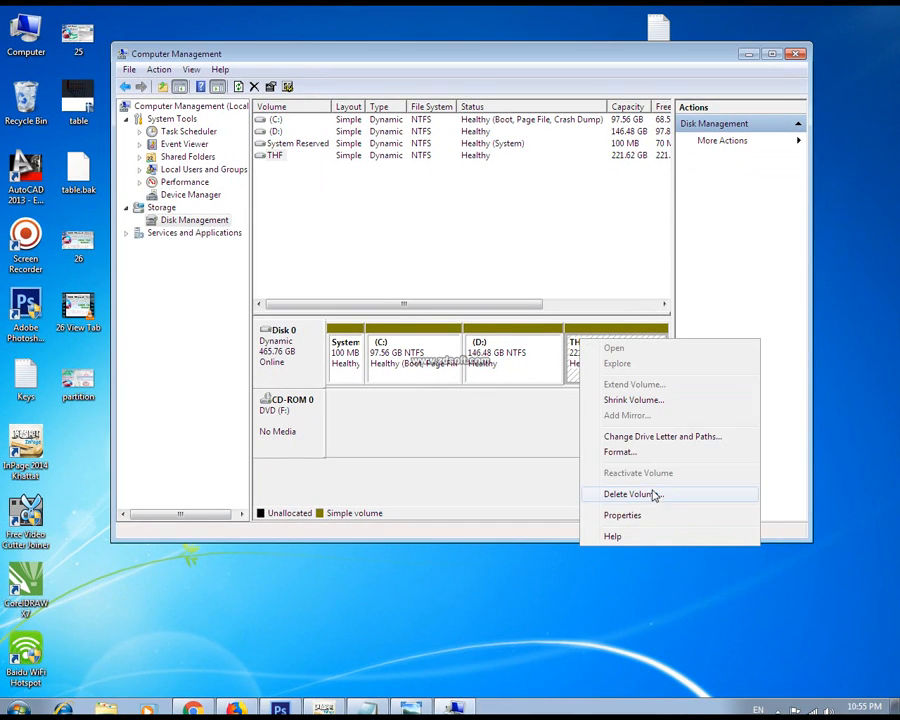
click(667, 438)
click(362, 338)
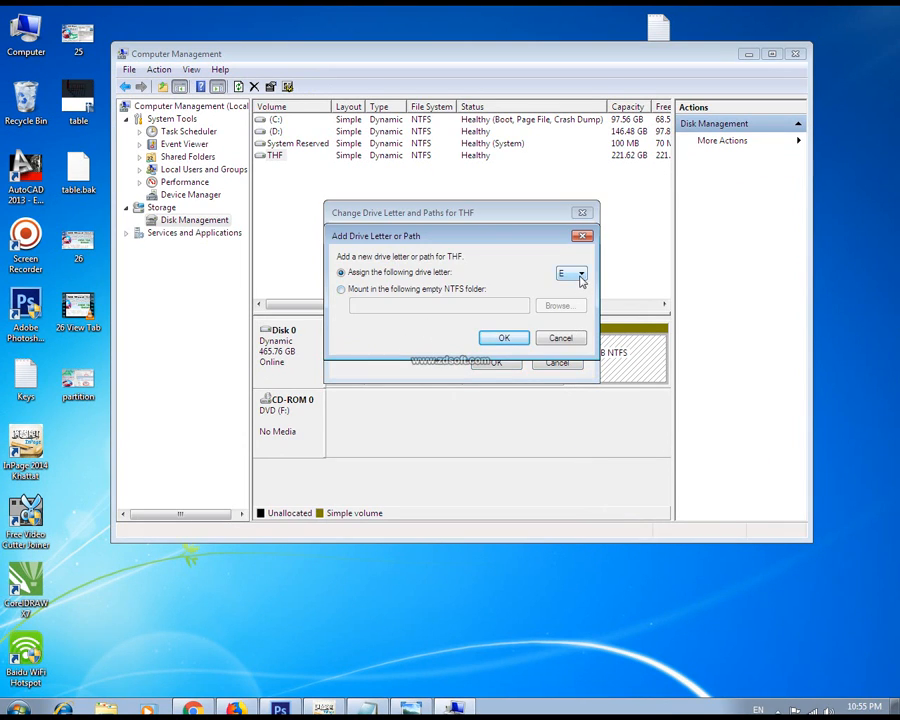
click(579, 276)
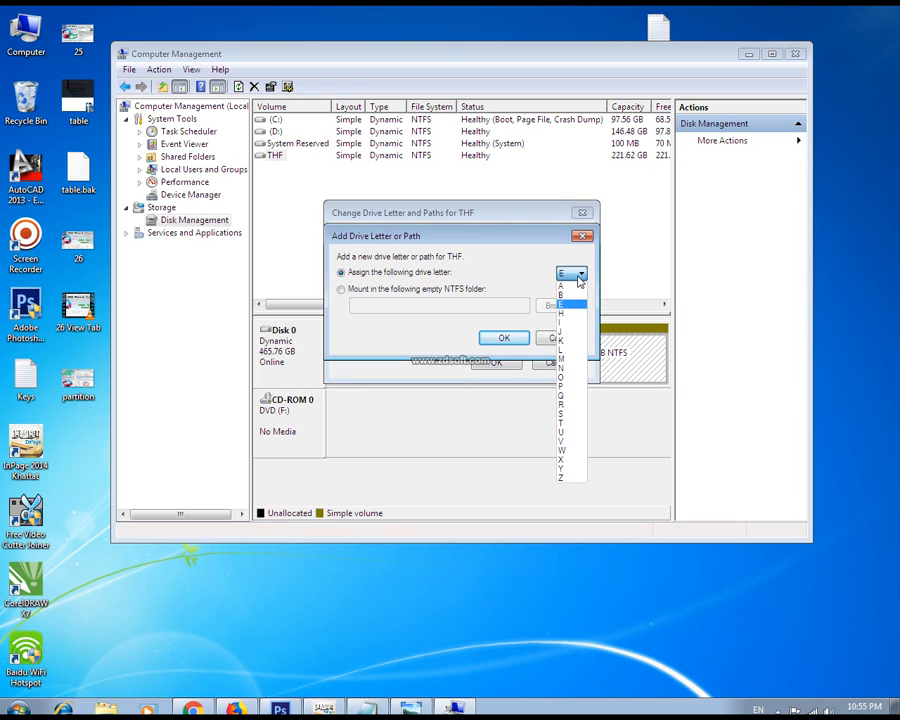
click(579, 276)
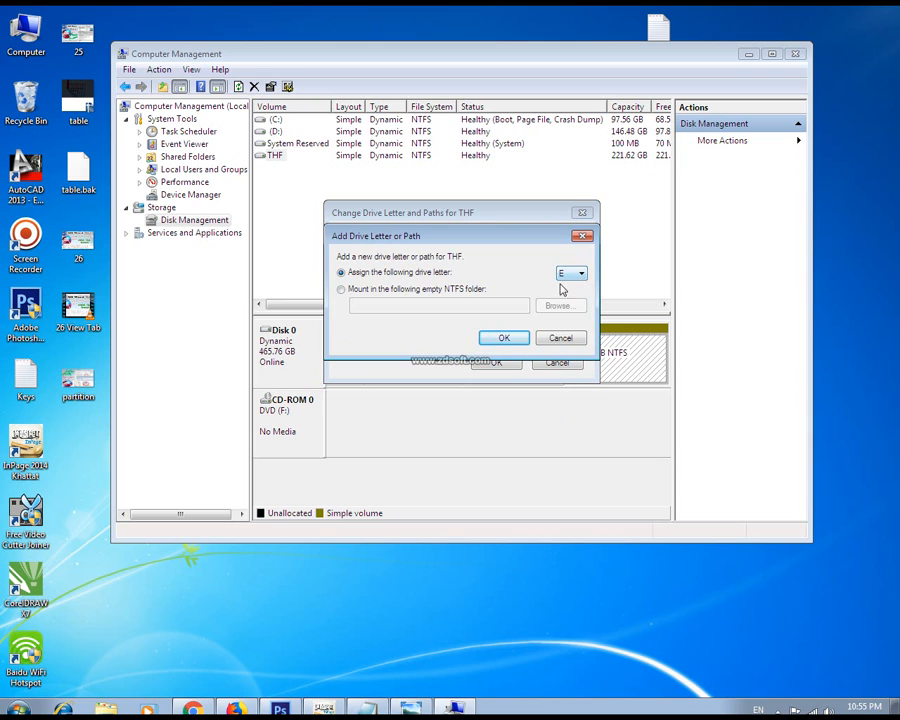
click(506, 337)
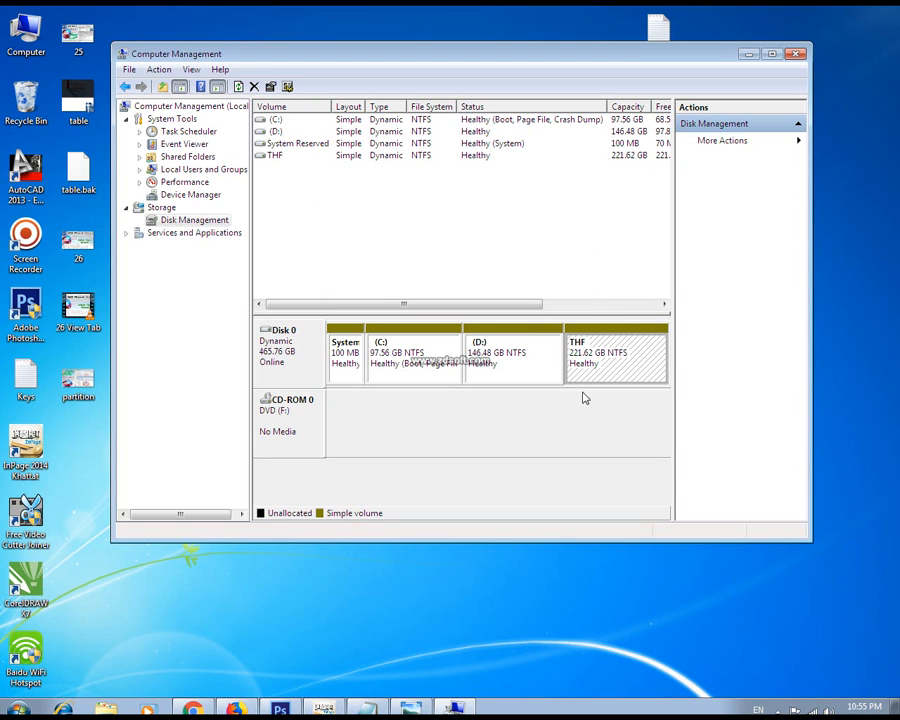
Step: Check in Computer that THF (E:) is listed and opens, and close the window
double_click(26, 35)
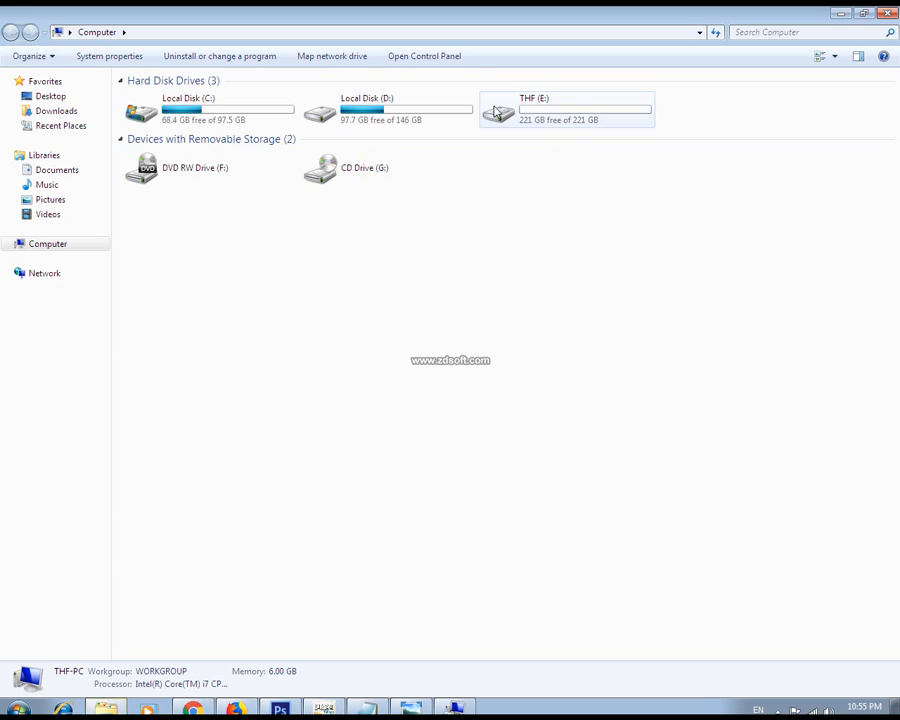
double_click(496, 113)
click(12, 32)
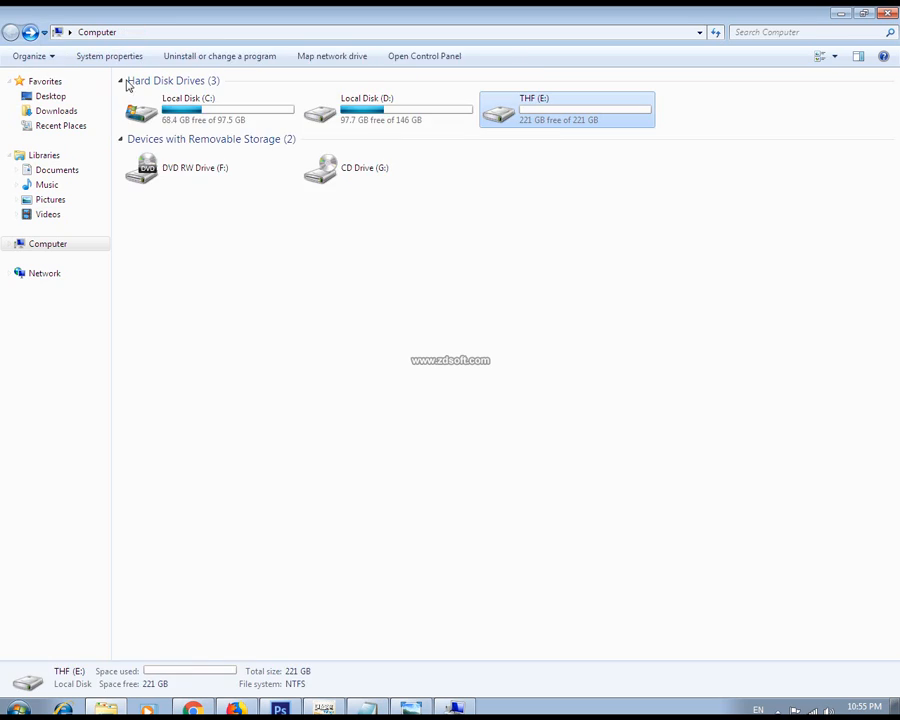
double_click(575, 118)
click(10, 33)
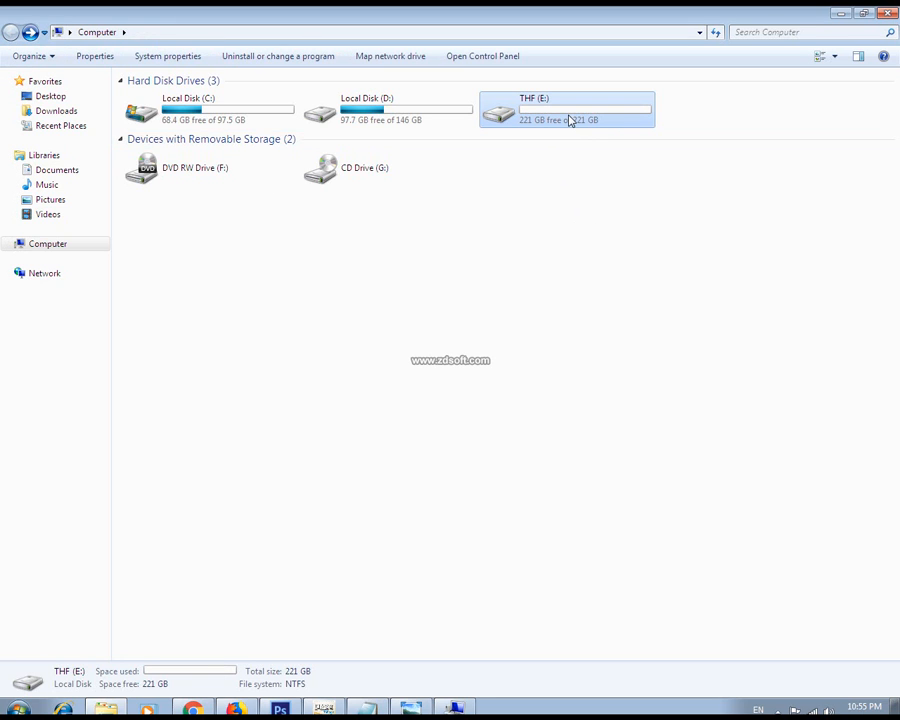
click(886, 15)
Step: Close Computer Management and refresh the desktop
right_click(490, 36)
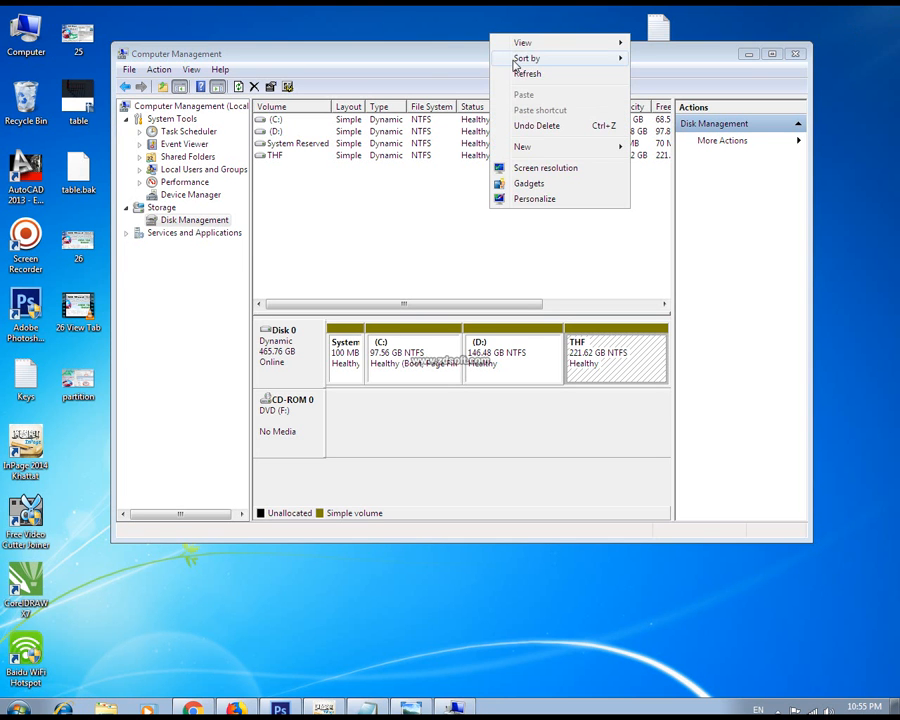
click(508, 72)
drag(422, 60, 491, 84)
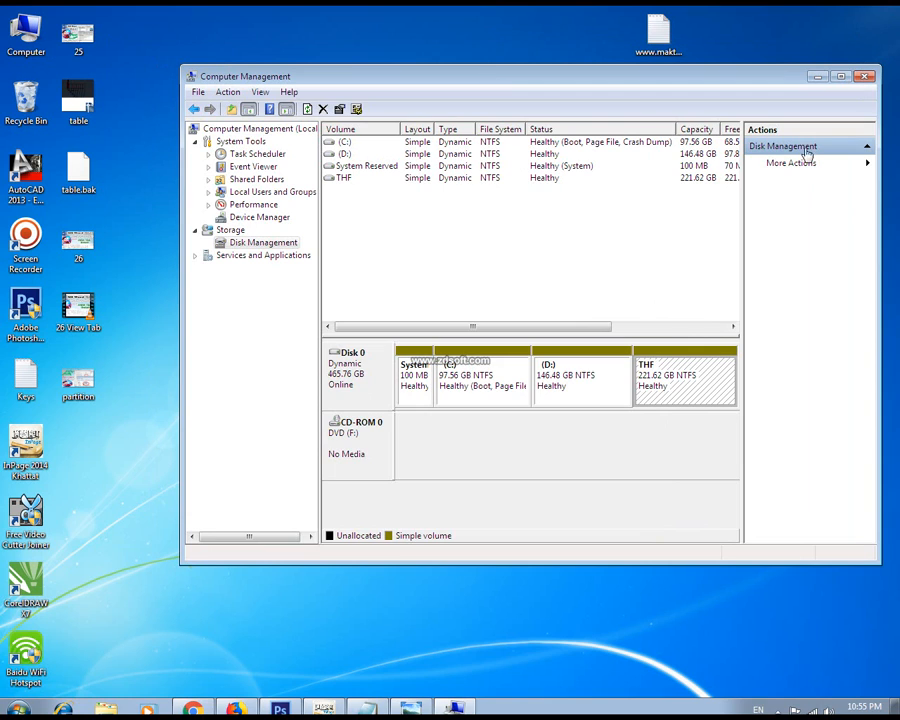
click(864, 77)
right_click(372, 180)
click(412, 222)
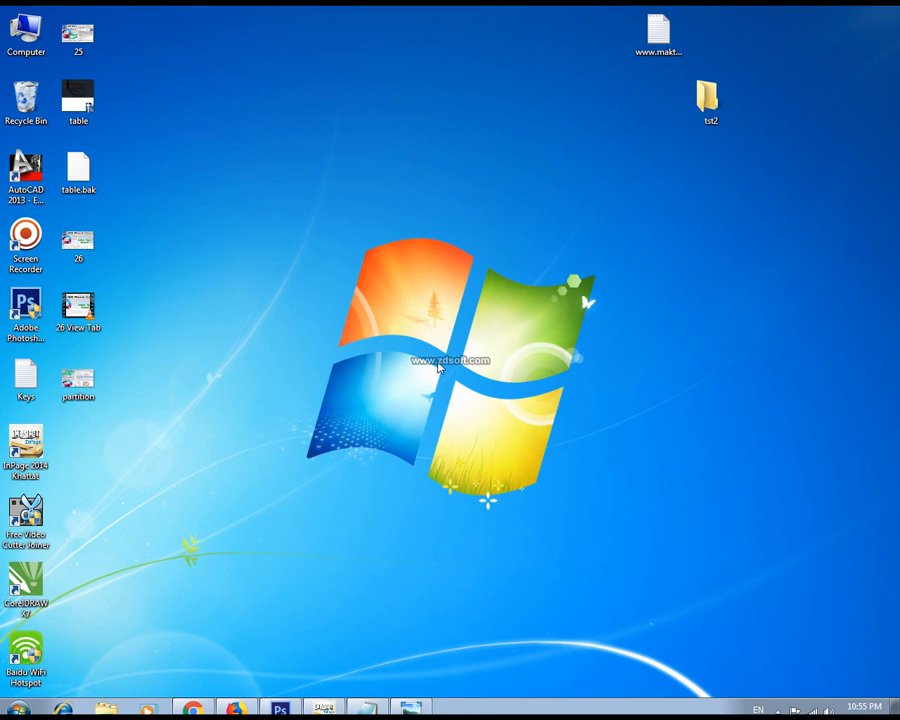
right_click(378, 328)
click(427, 369)
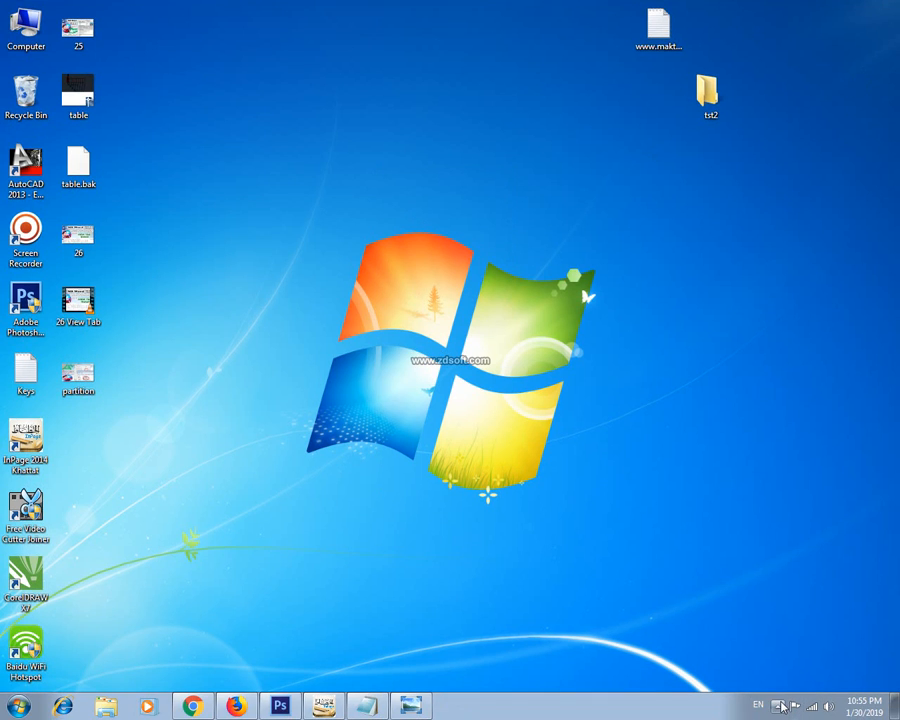
Step: Switch to the partition picture in Windows Photo Viewer and show the hidden notification icons
click(410, 706)
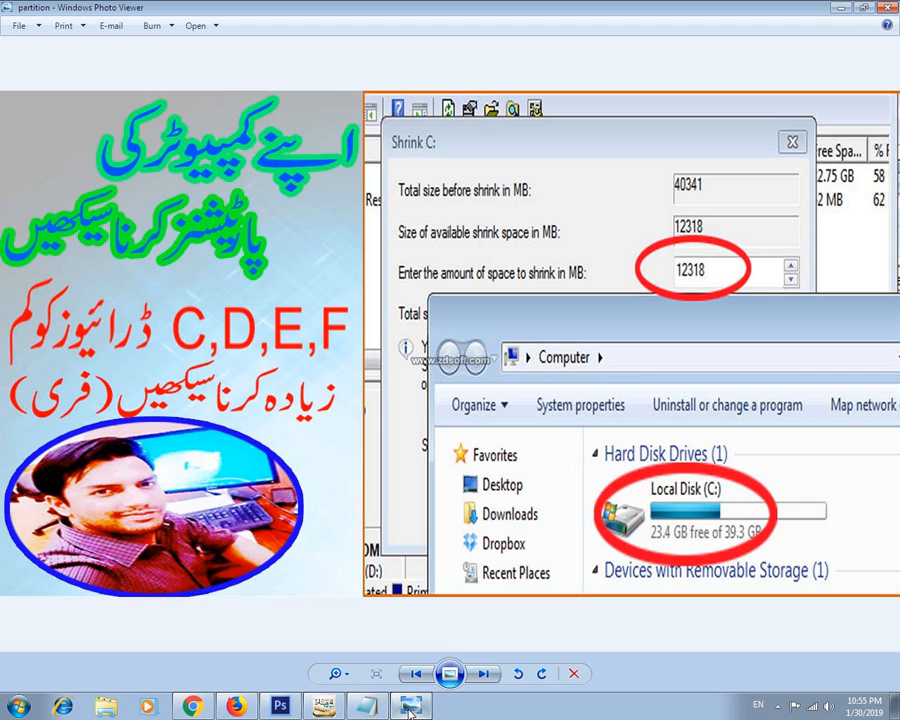
click(777, 705)
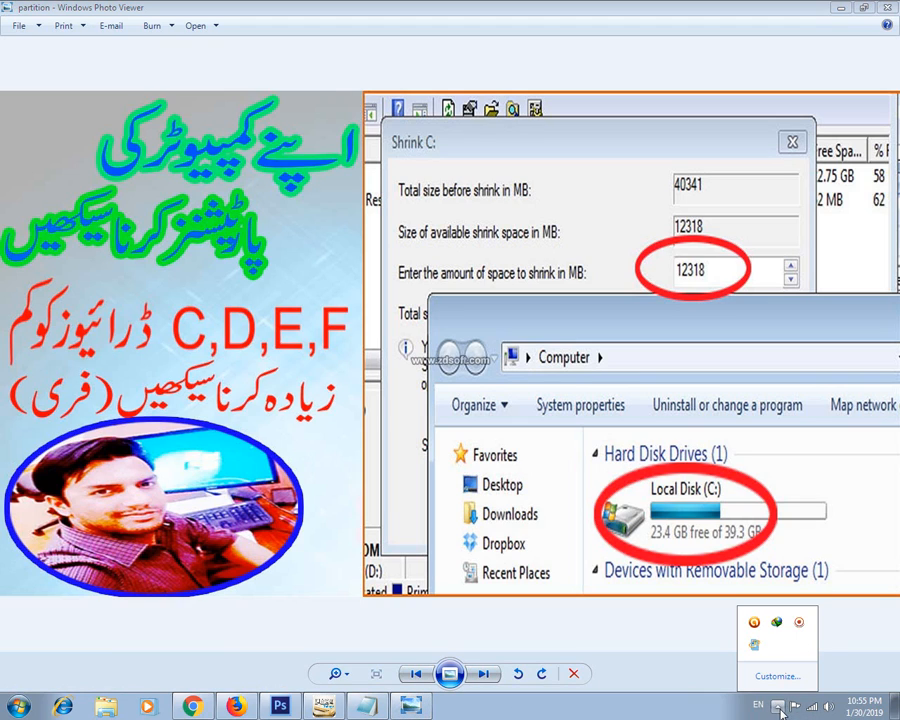